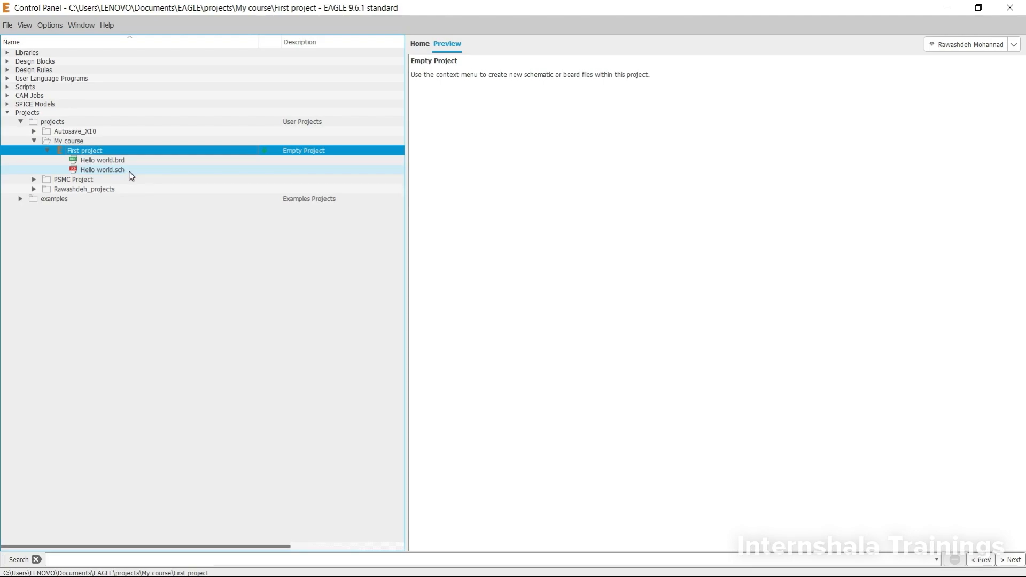
- Open the Hello world.sch schematic and display its grid, with millimetres as the unit for both the main and alternate grid sizes
double_click(131, 172)
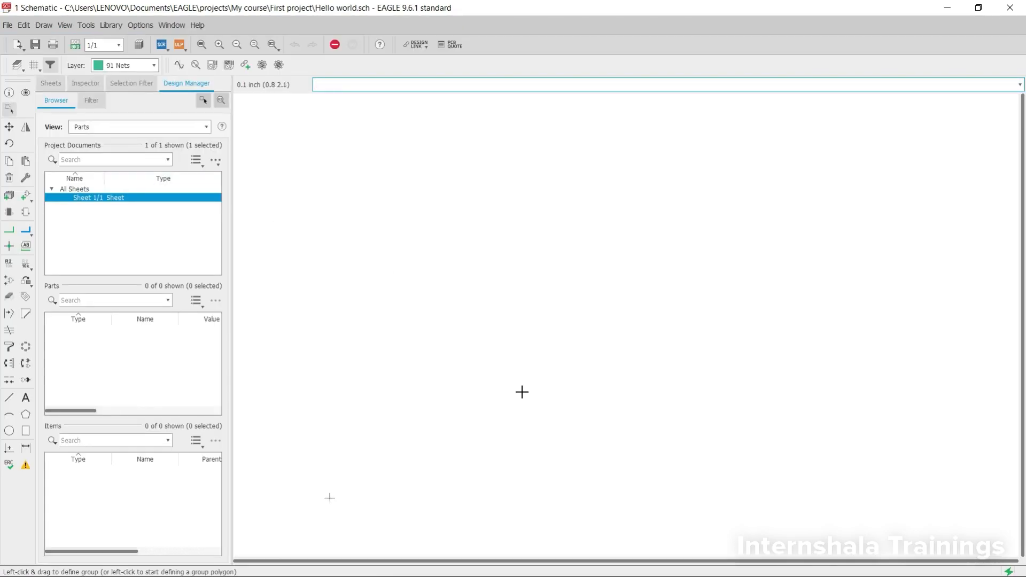
click(34, 65)
click(25, 50)
click(118, 71)
click(117, 90)
click(118, 125)
click(114, 141)
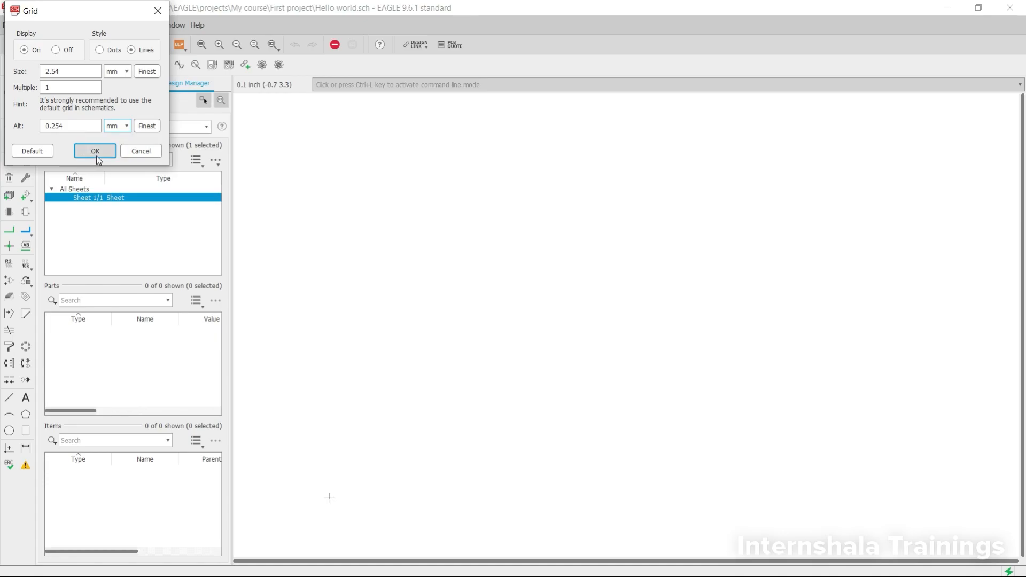
click(95, 151)
scroll(321, 471, up, 2)
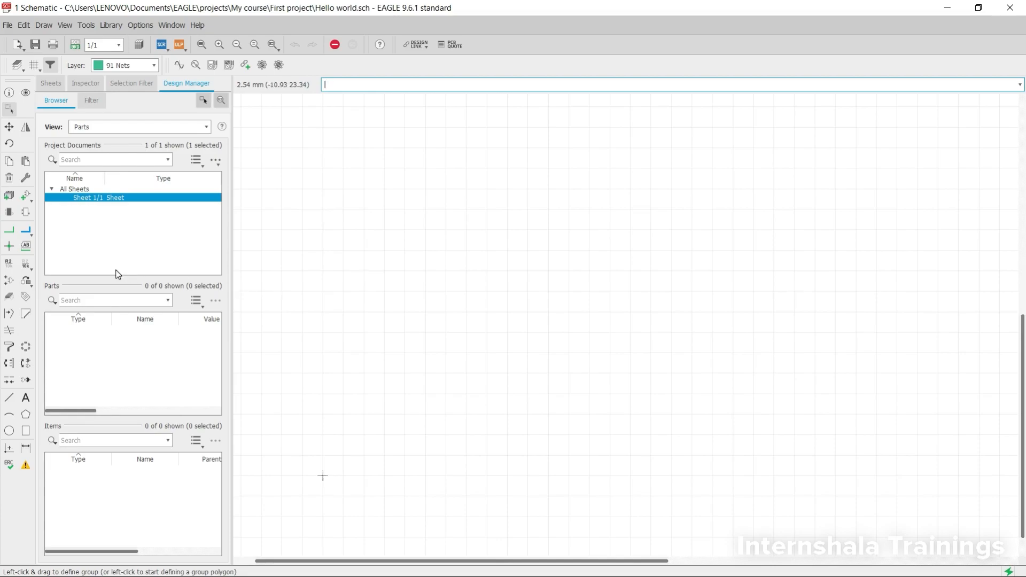
- Start adding a part and search the component libraries for "capacitor"
click(24, 198)
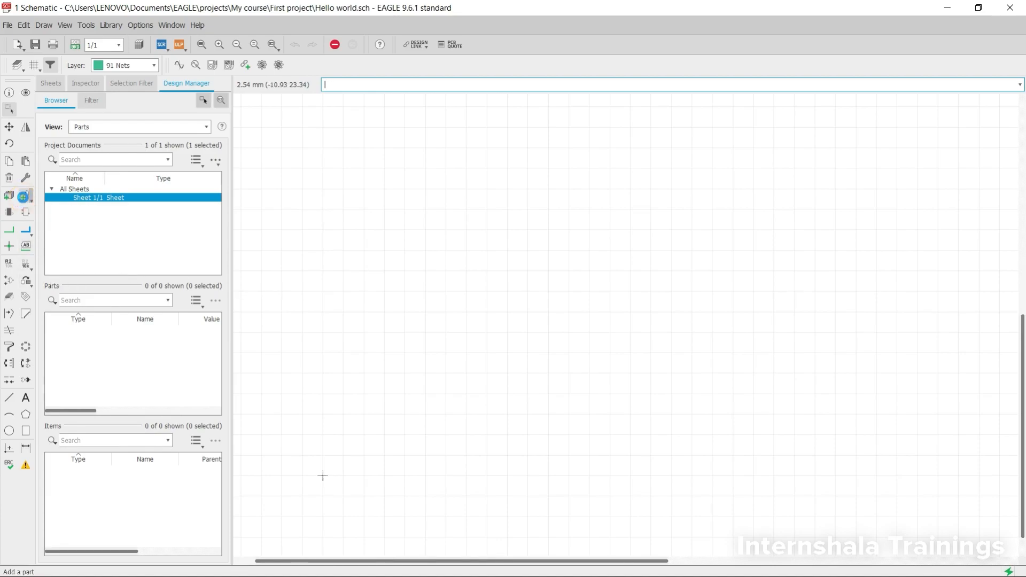
drag(480, 40, 468, 377)
click(379, 464)
text(capacitor)
key(Return)
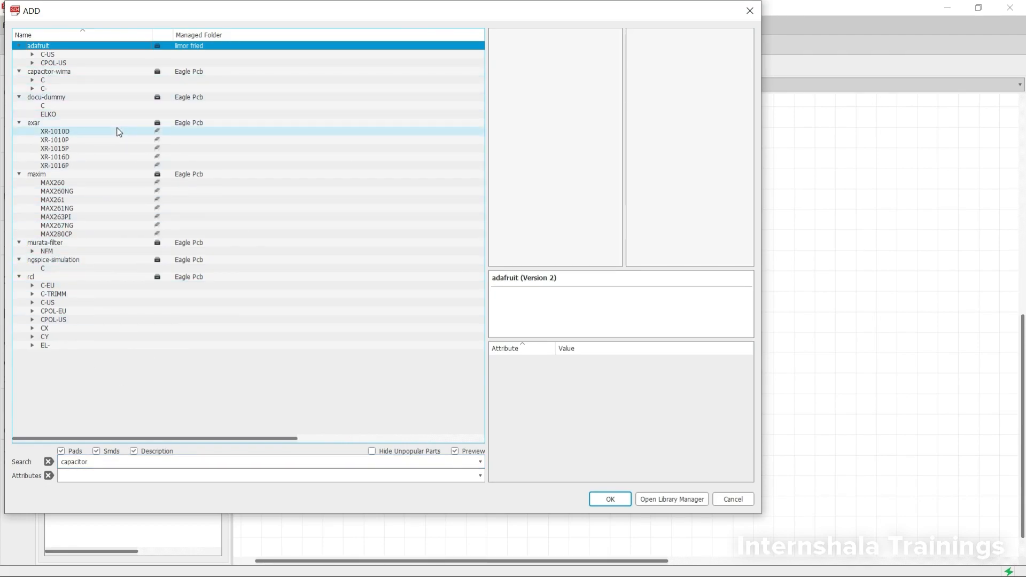
- Place one C-EU025-024X044 capacitor from the rcl library at about (30.48, 27.94) mm on the sheet, and leave the Add command
click(31, 285)
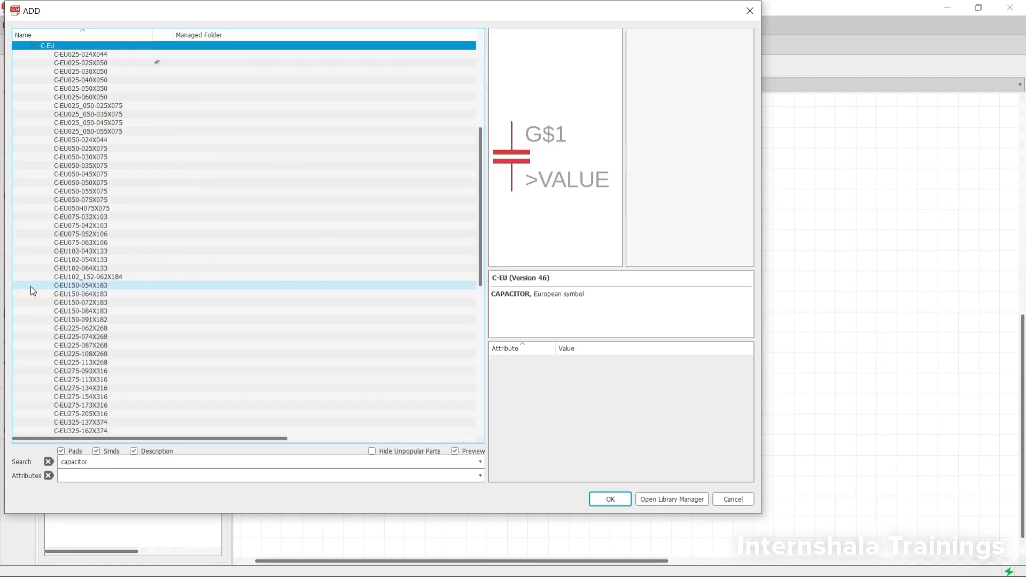
click(95, 55)
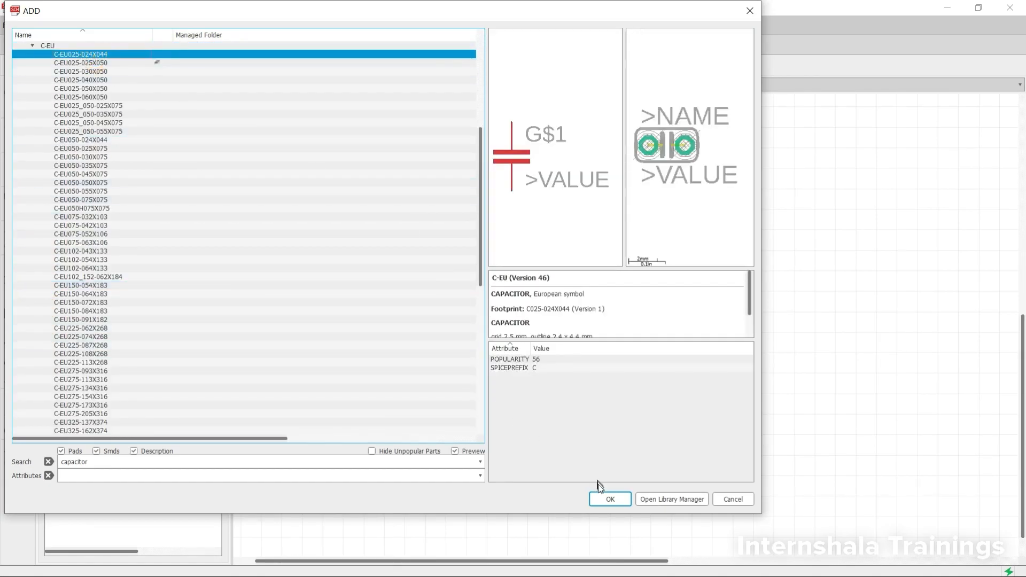
click(610, 499)
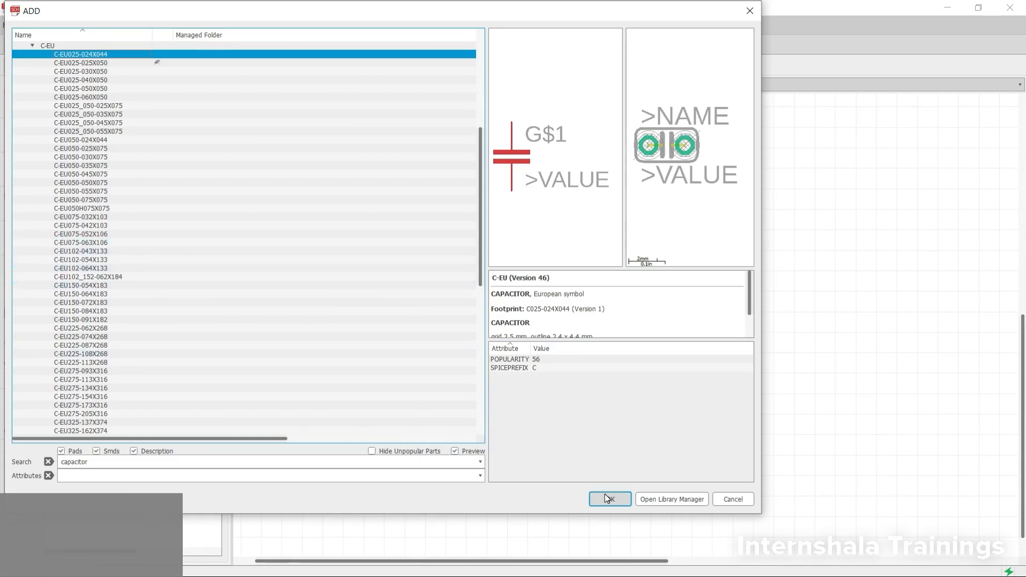
scroll(545, 274, up, 5)
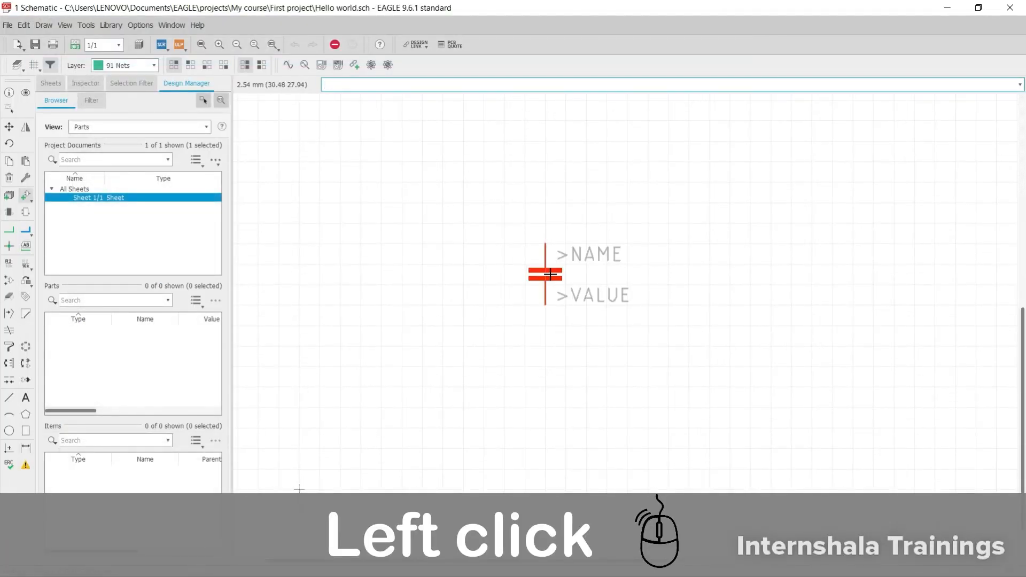
click(544, 274)
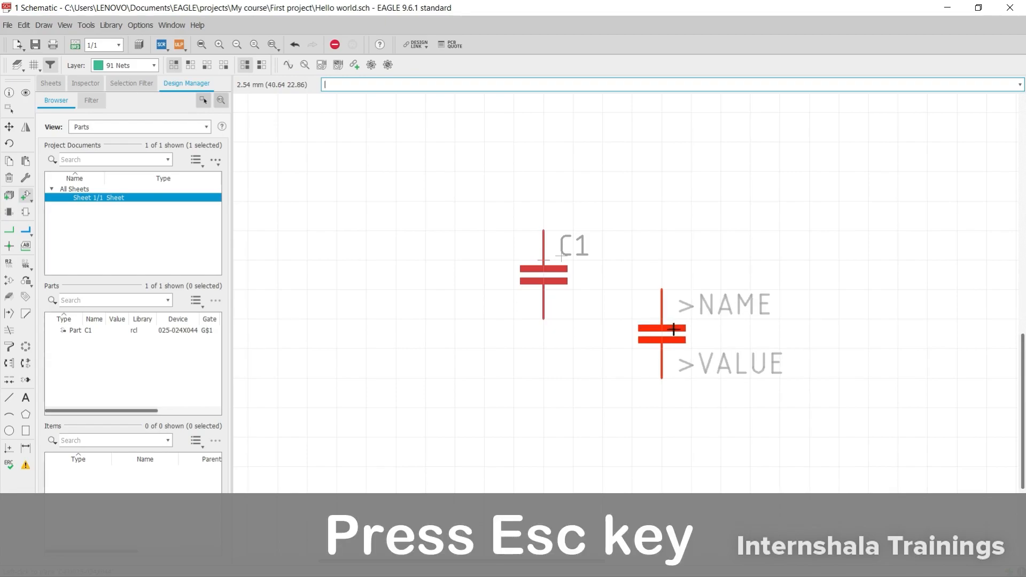
key(Escape)
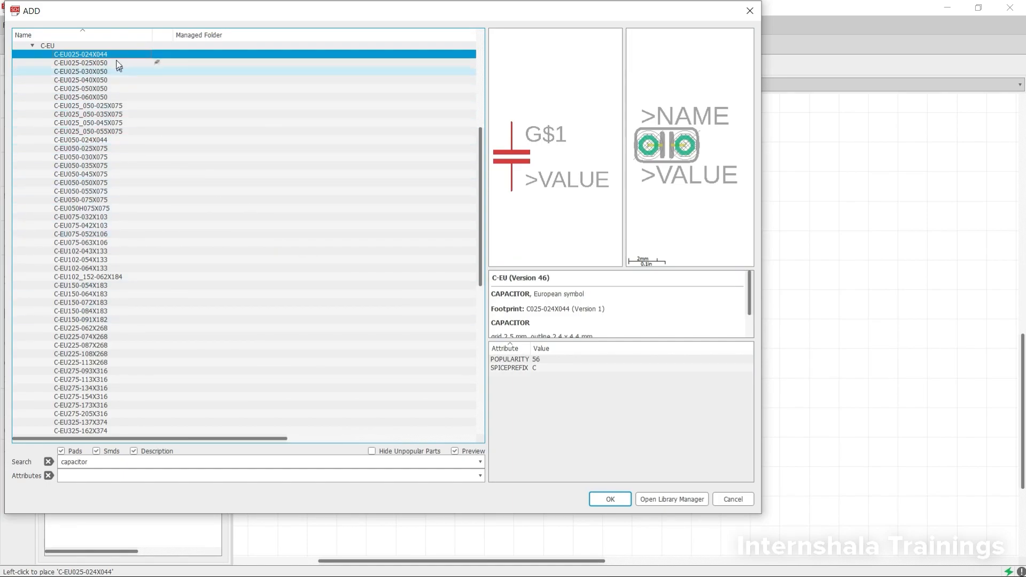
click(610, 499)
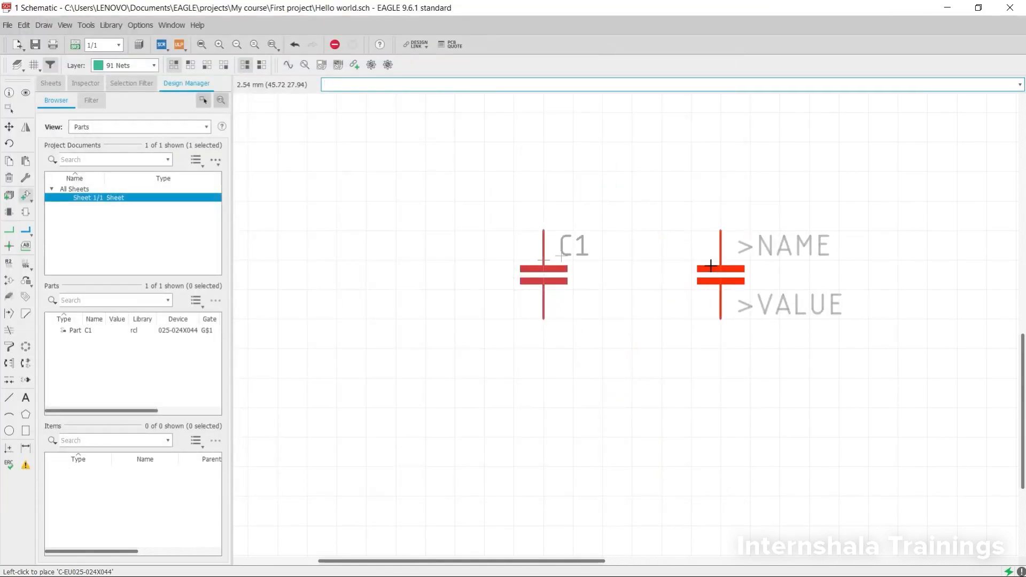
key(Escape)
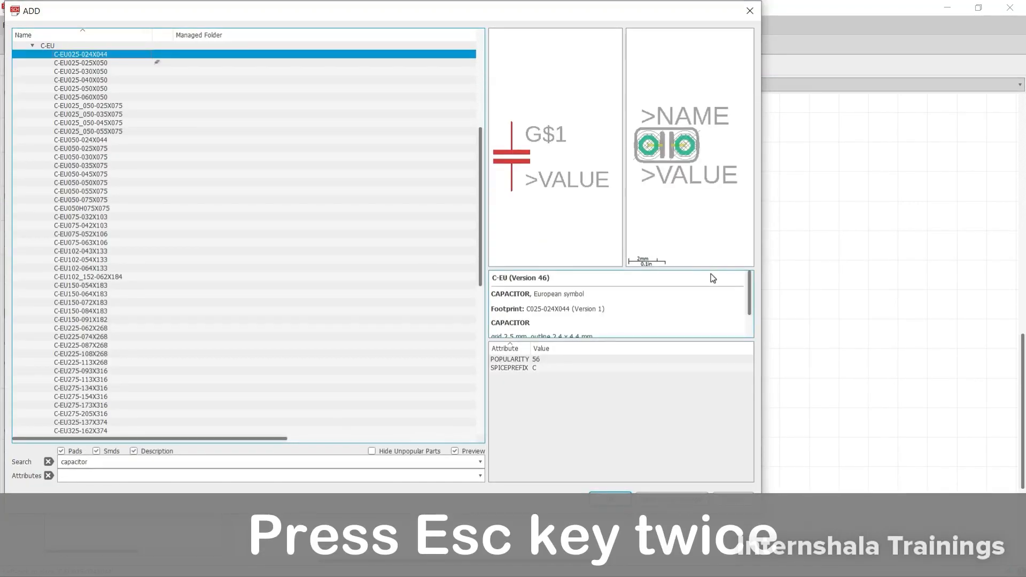
key(Escape)
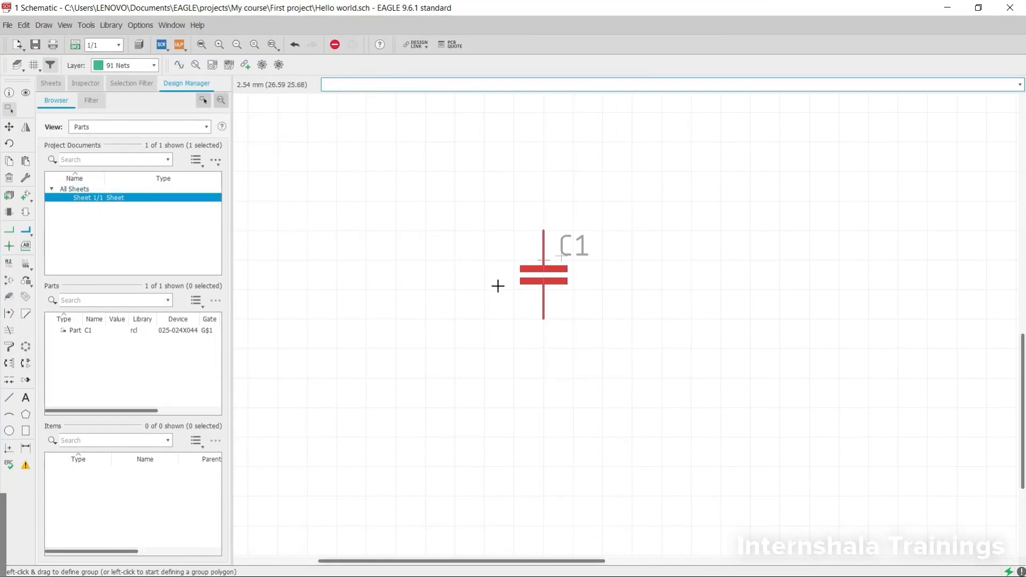
- Move capacitor C1 horizontally to about (22.86, 27.94) mm
click(9, 126)
click(546, 288)
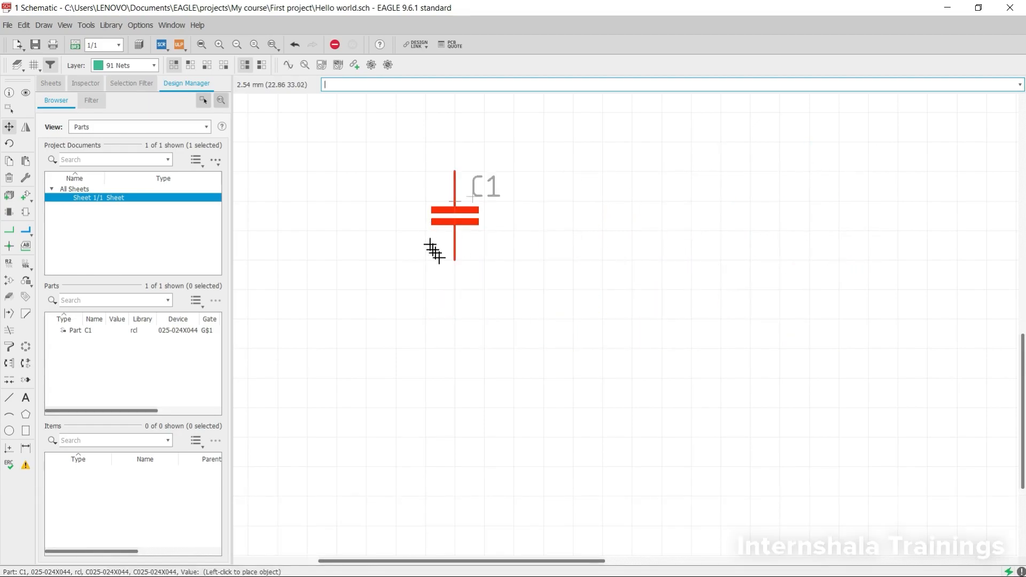
click(447, 264)
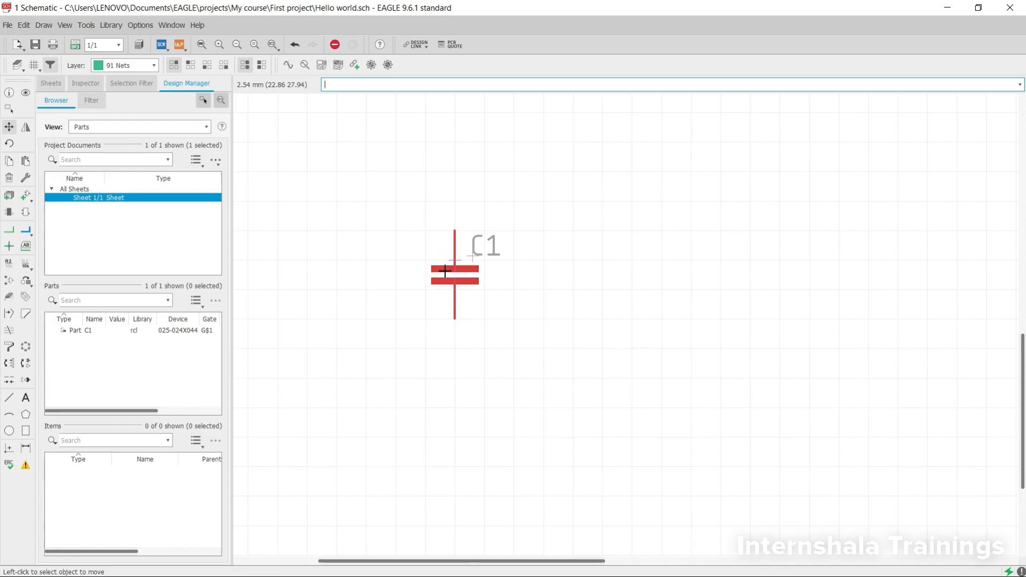
- Inspect the properties of capacitor C1 with Info, and highlight the part with Show
click(10, 93)
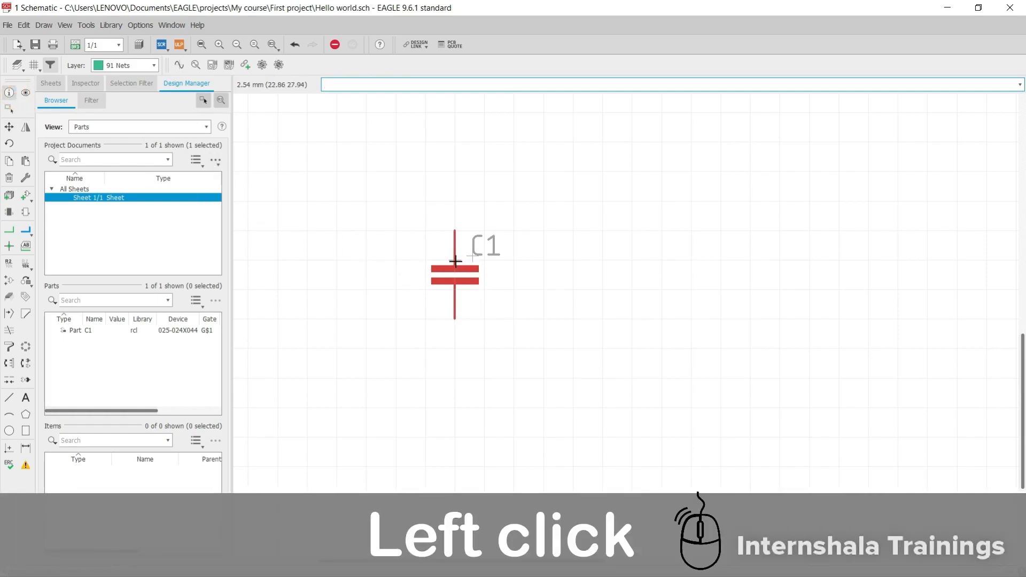
click(456, 262)
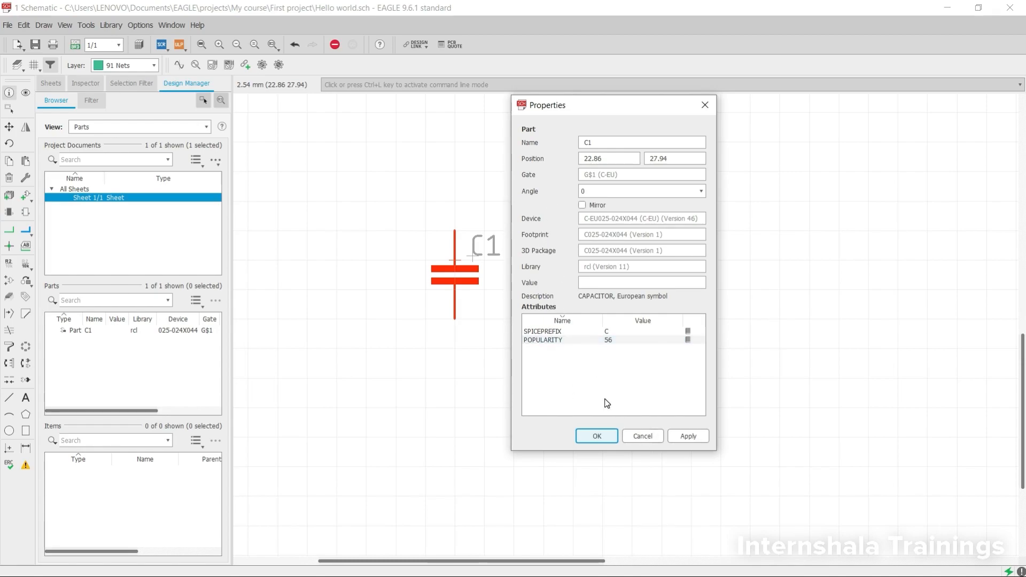
click(598, 435)
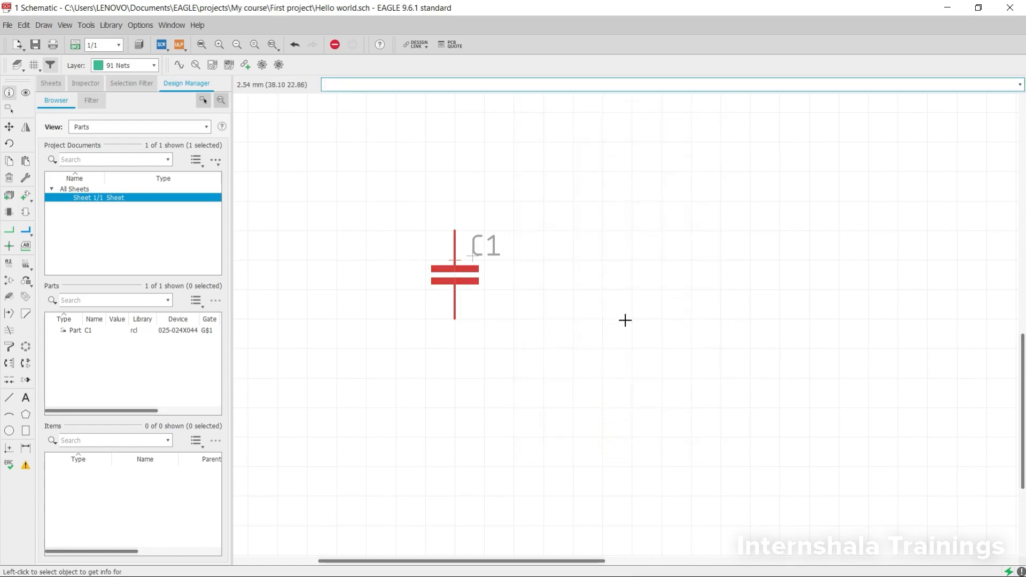
click(25, 97)
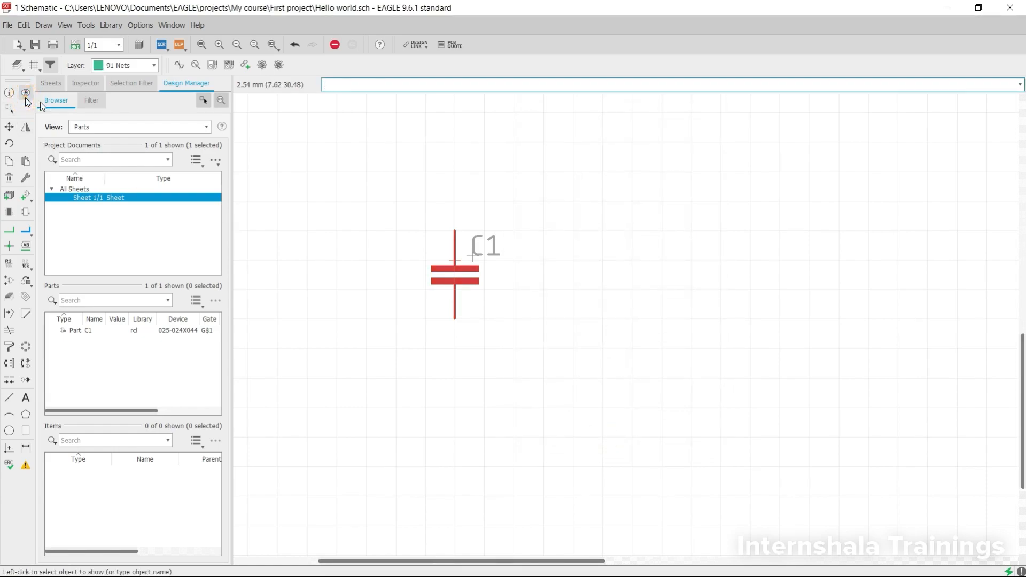
click(455, 262)
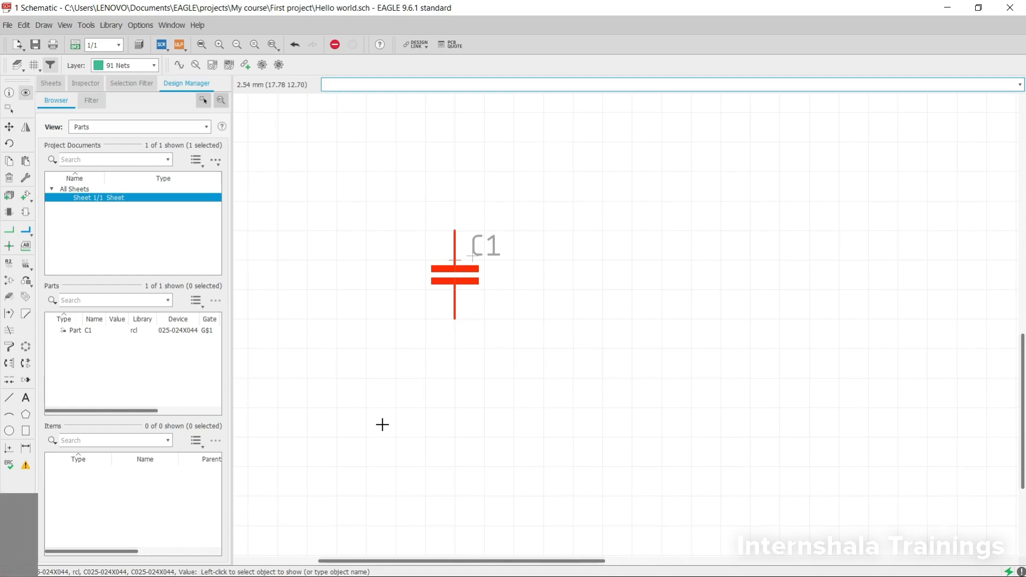
- Rotate capacitor C1 through two full turns in 90° increments
click(9, 144)
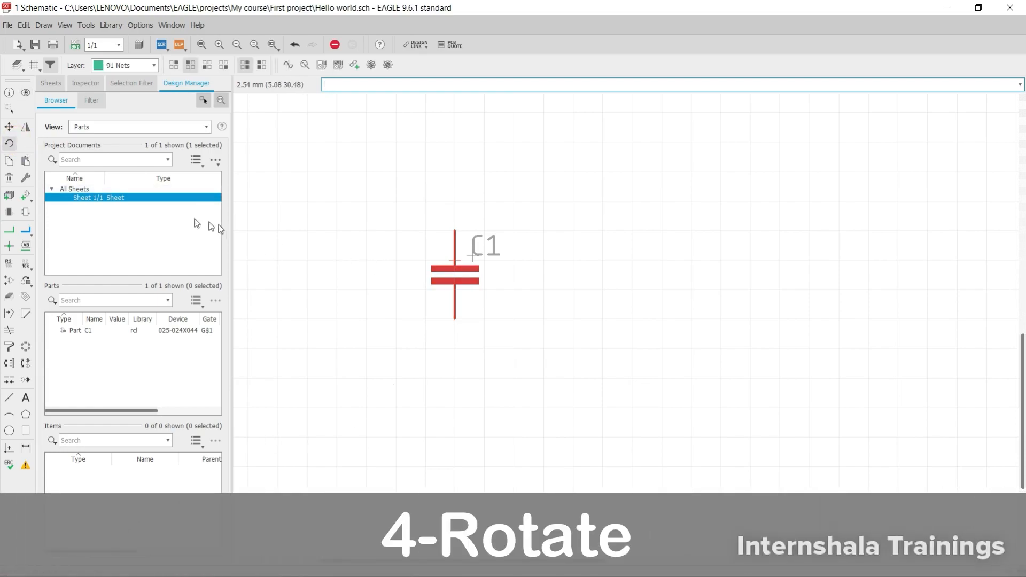
click(9, 144)
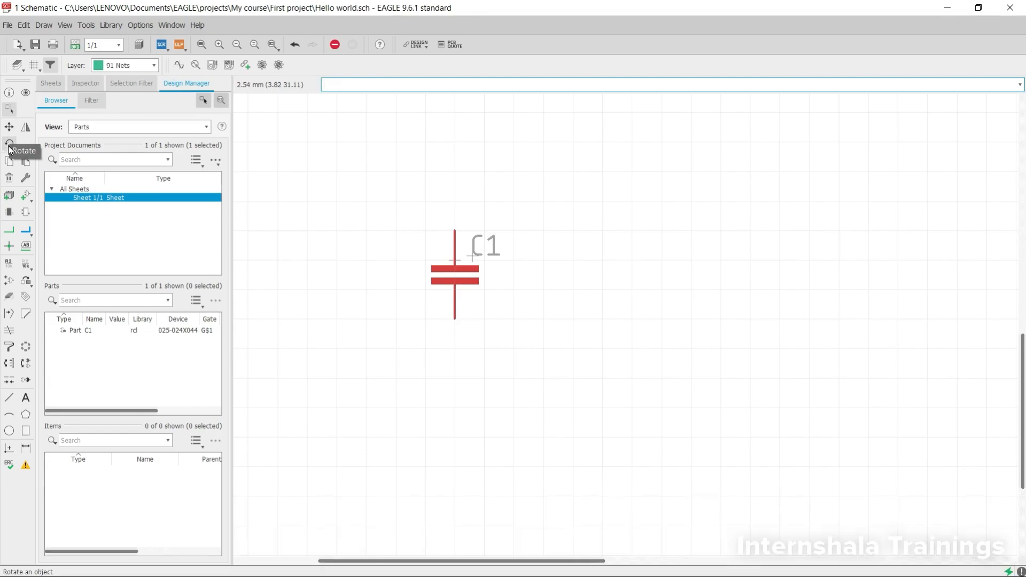
click(9, 144)
click(452, 260)
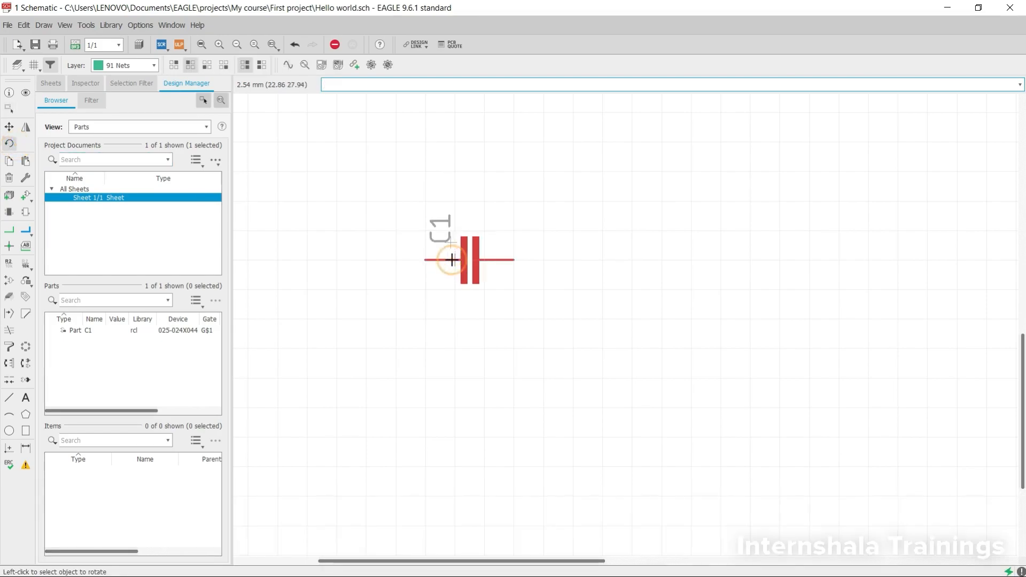
click(454, 259)
click(454, 257)
click(455, 258)
click(454, 258)
click(456, 259)
click(457, 259)
click(457, 258)
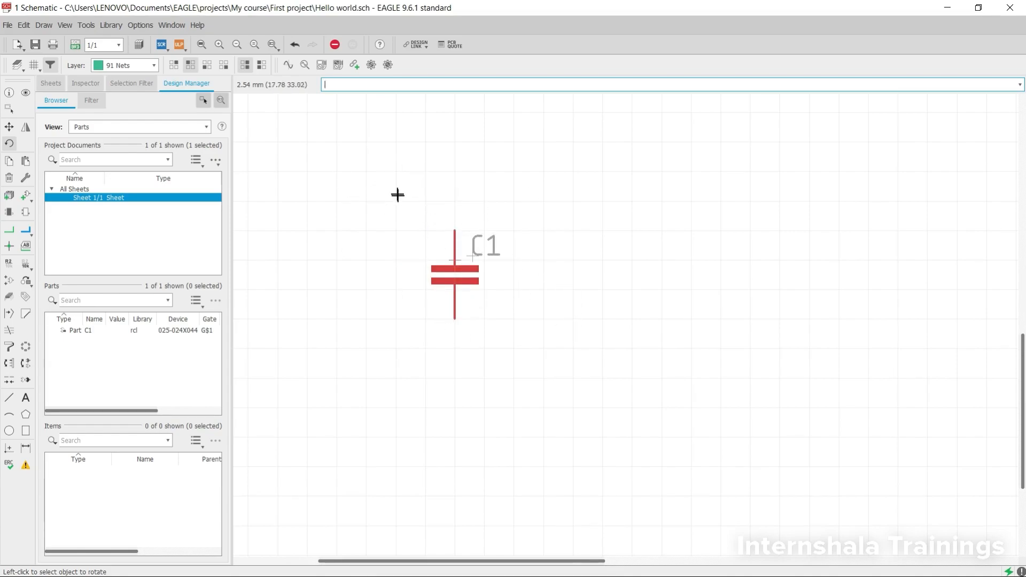
- Restart the Rotate command and turn capacitor C1 in 90° increments through another two full turns
click(174, 64)
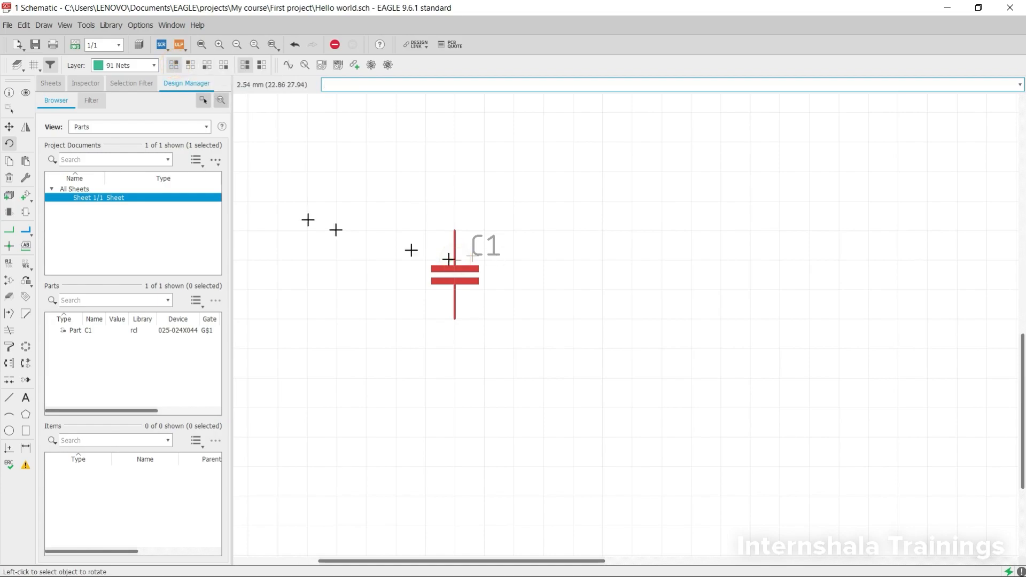
click(10, 143)
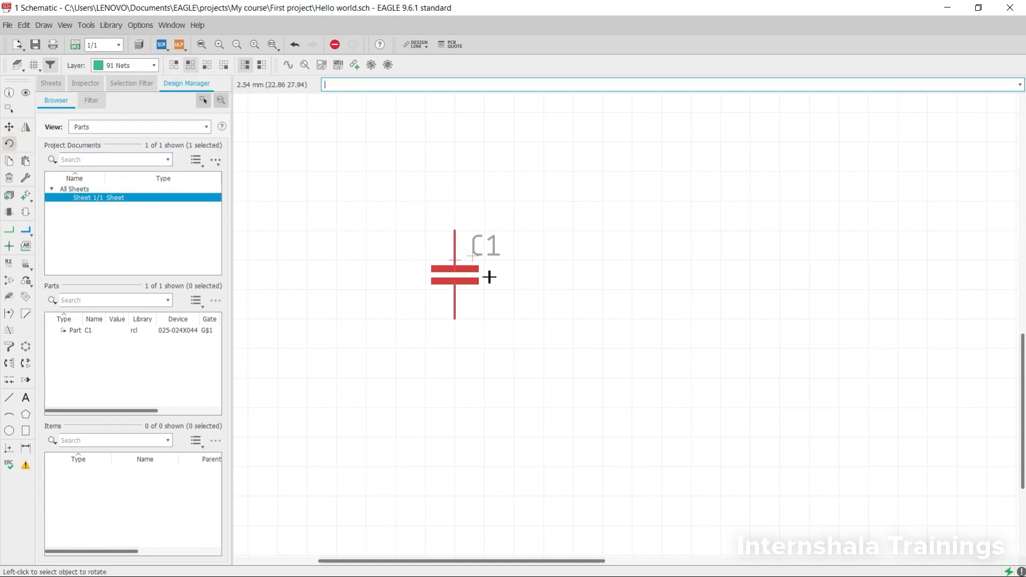
click(457, 262)
click(461, 260)
click(456, 258)
click(451, 258)
click(454, 261)
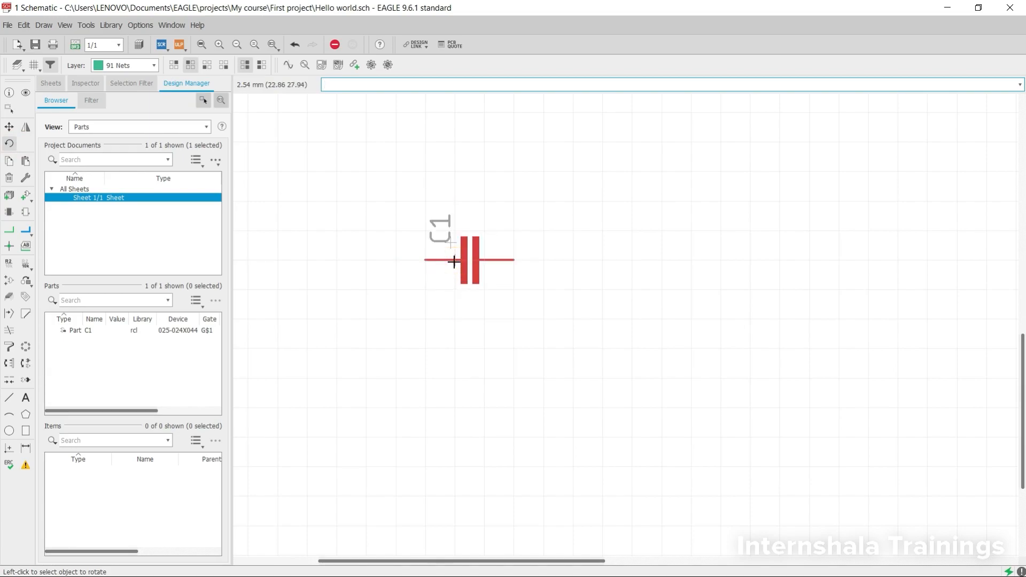
click(454, 261)
click(455, 262)
click(456, 262)
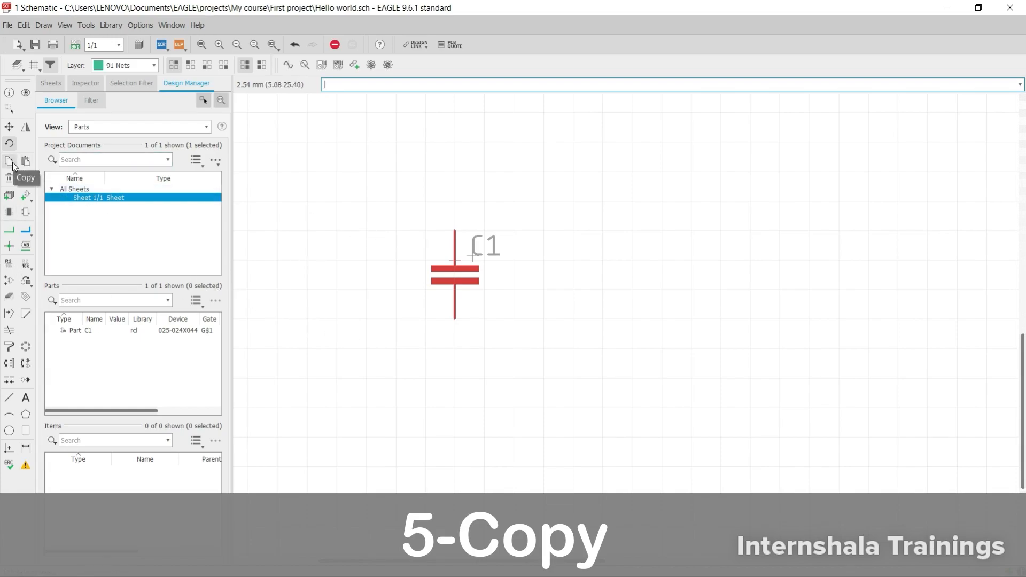
- Copy capacitor C1 three times, placing two copies in its row at about 10 mm spacing and the third below them
click(25, 195)
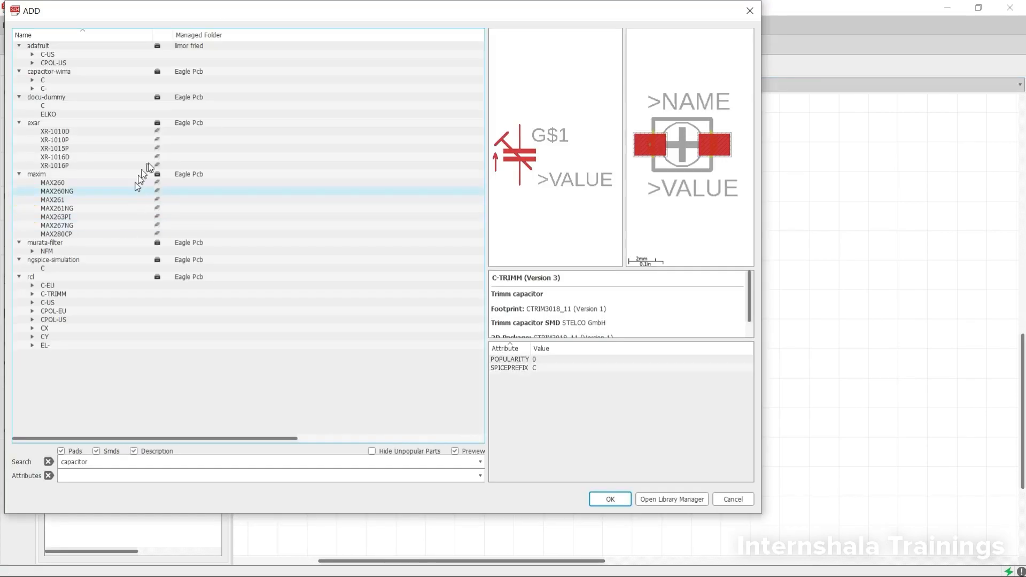
click(733, 499)
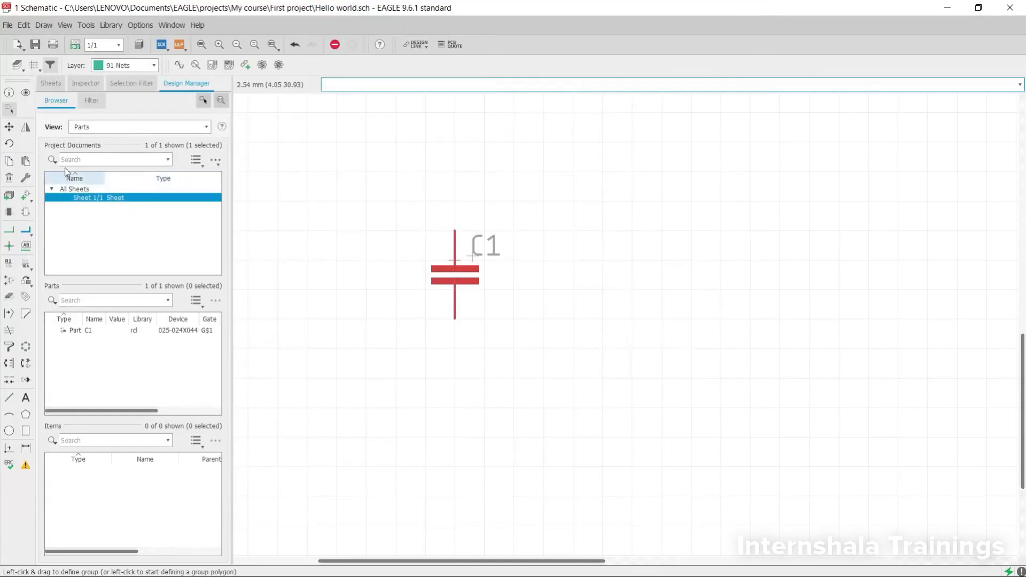
click(10, 161)
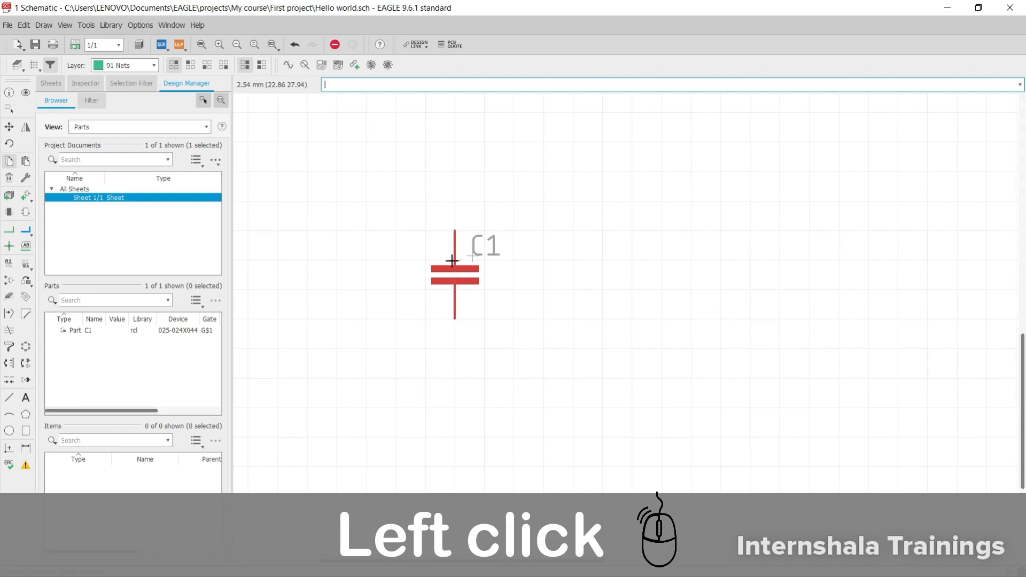
click(452, 260)
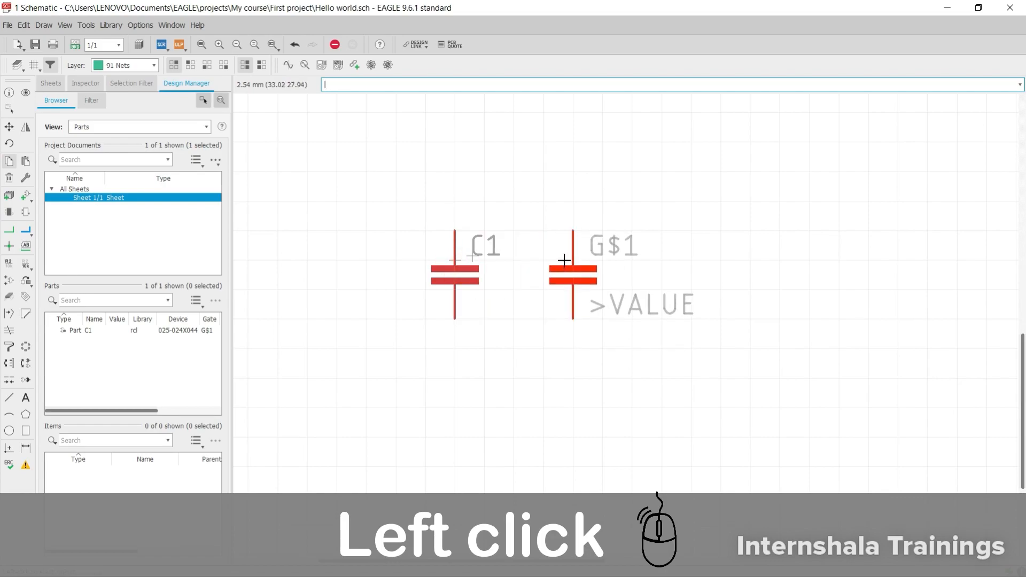
click(573, 260)
click(573, 260)
click(691, 261)
click(691, 260)
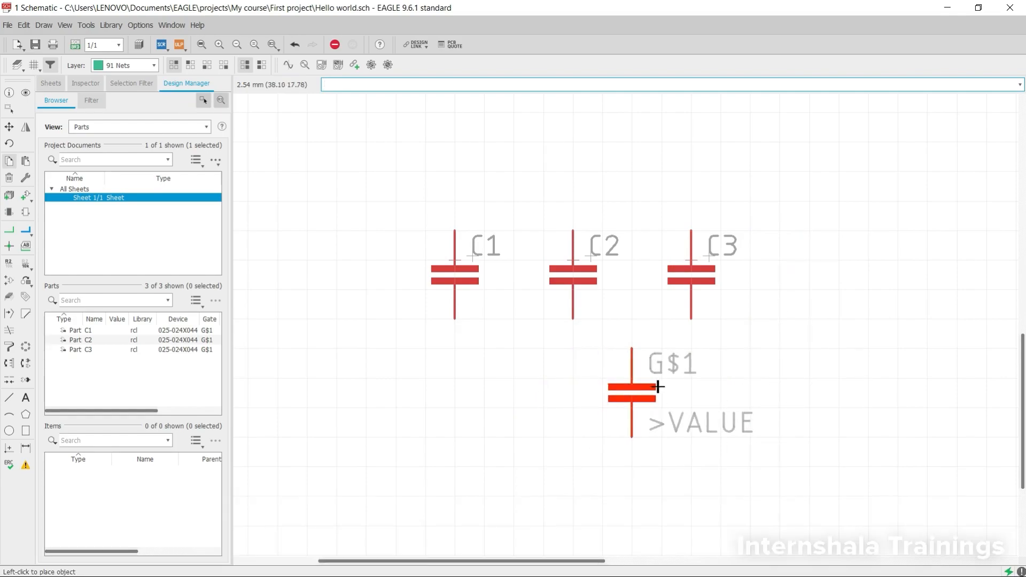
click(632, 395)
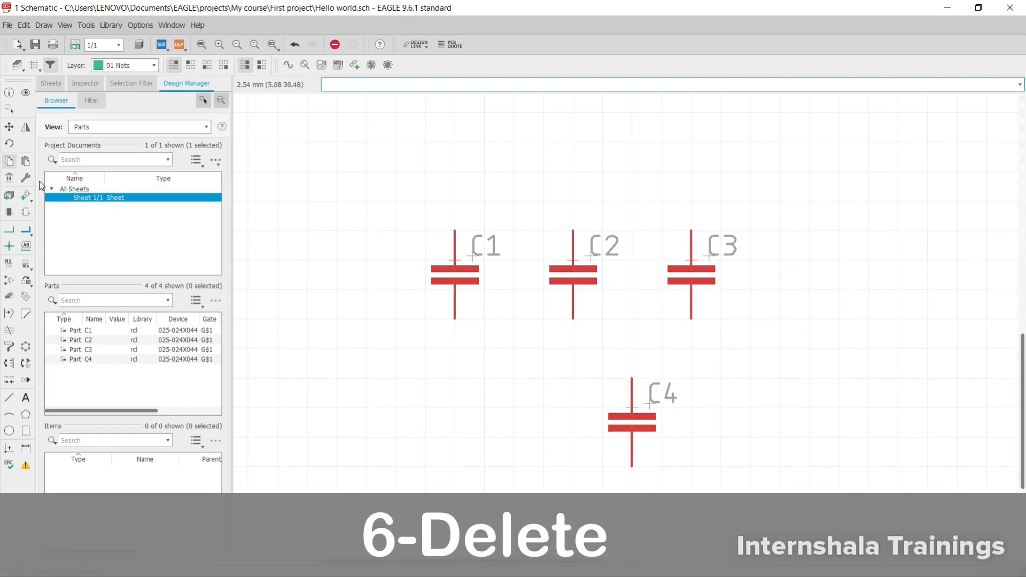
- Delete capacitor C4 below the row from the schematic
click(9, 179)
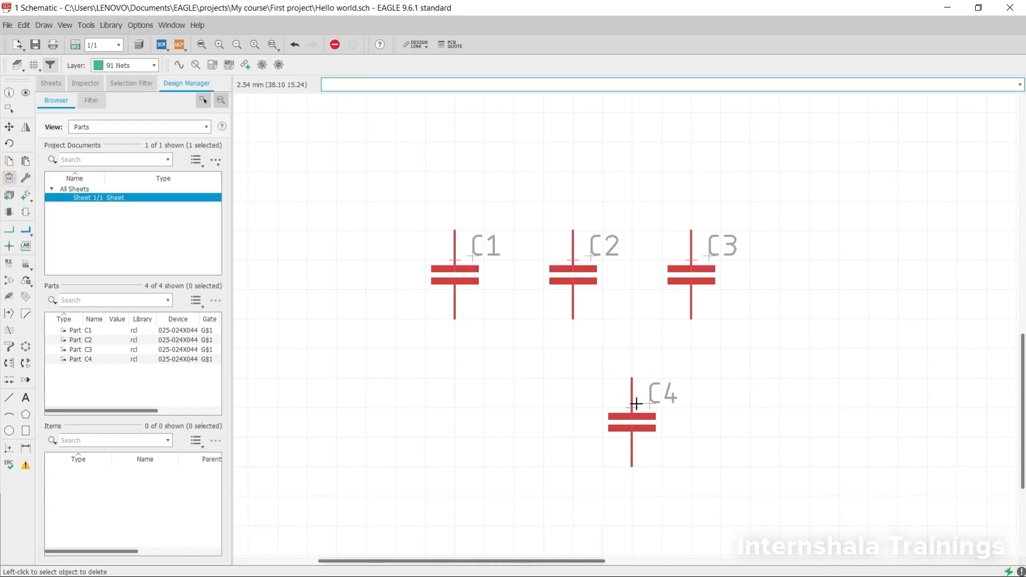
click(634, 410)
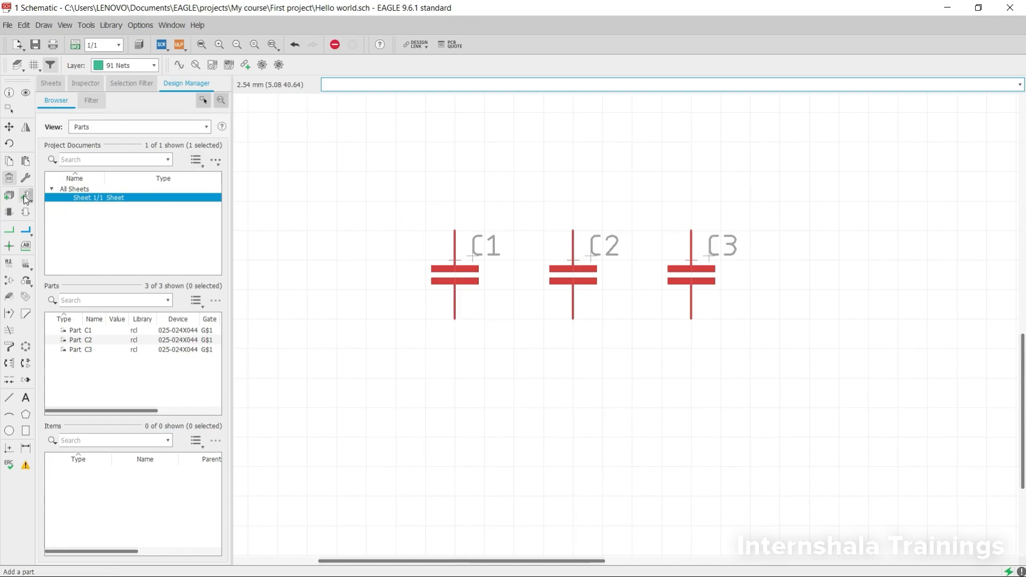
- In the board layout, move capacitors C1, C2 and C3 inside the board outline near its lower-left corner, and return to the schematic
click(75, 45)
scroll(424, 214, down, 1)
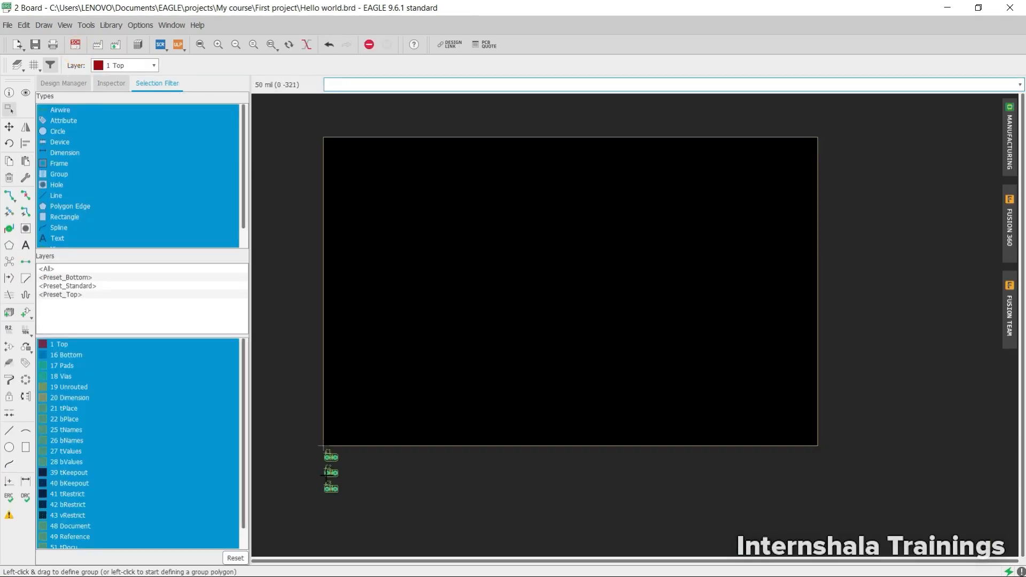
scroll(327, 475, up, 3)
click(9, 127)
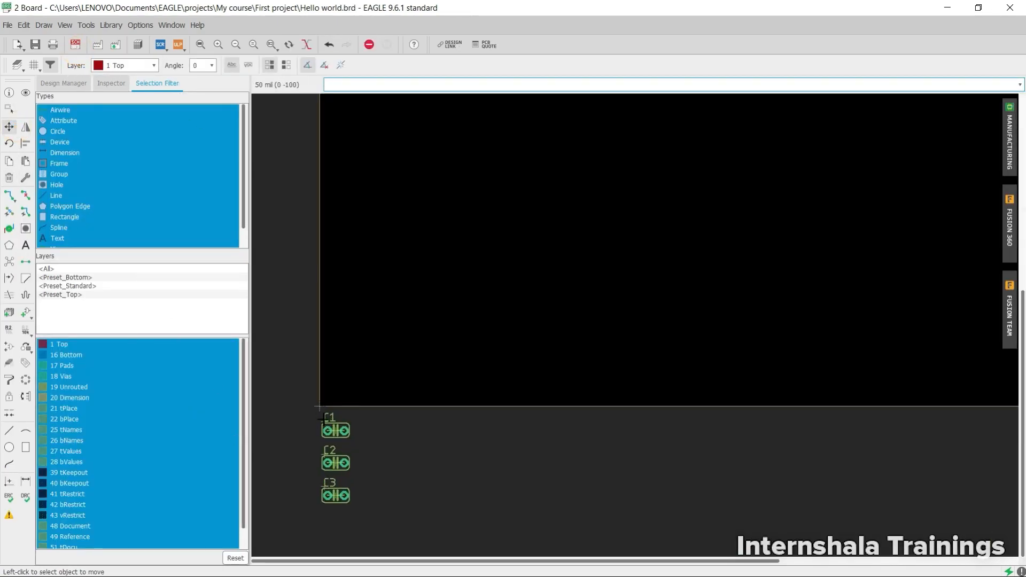
click(335, 428)
click(393, 330)
click(335, 460)
click(433, 339)
click(336, 495)
click(393, 382)
click(75, 44)
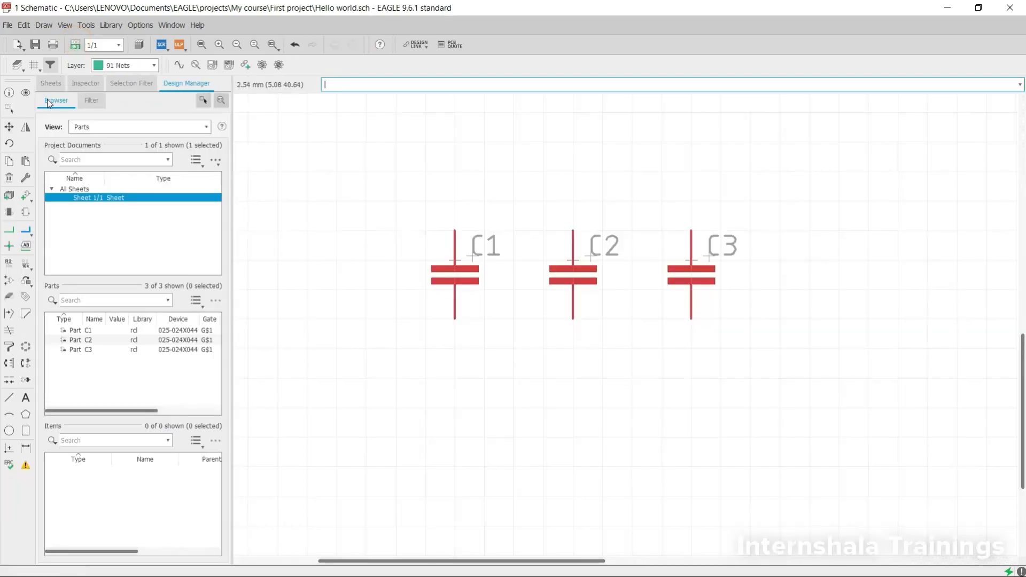
- Delete capacitor C3 at the end of the schematic row
click(8, 109)
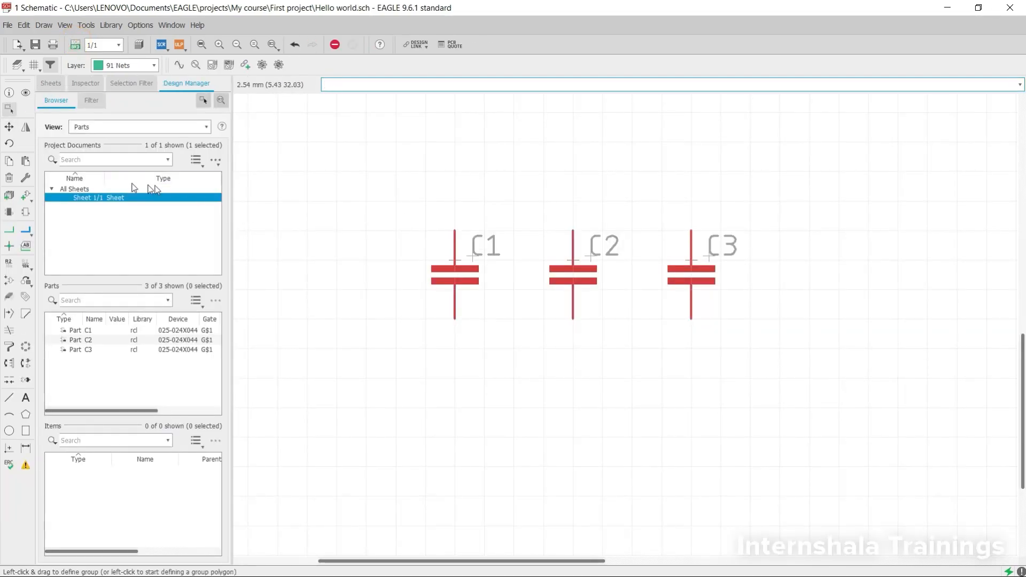
click(14, 178)
click(690, 260)
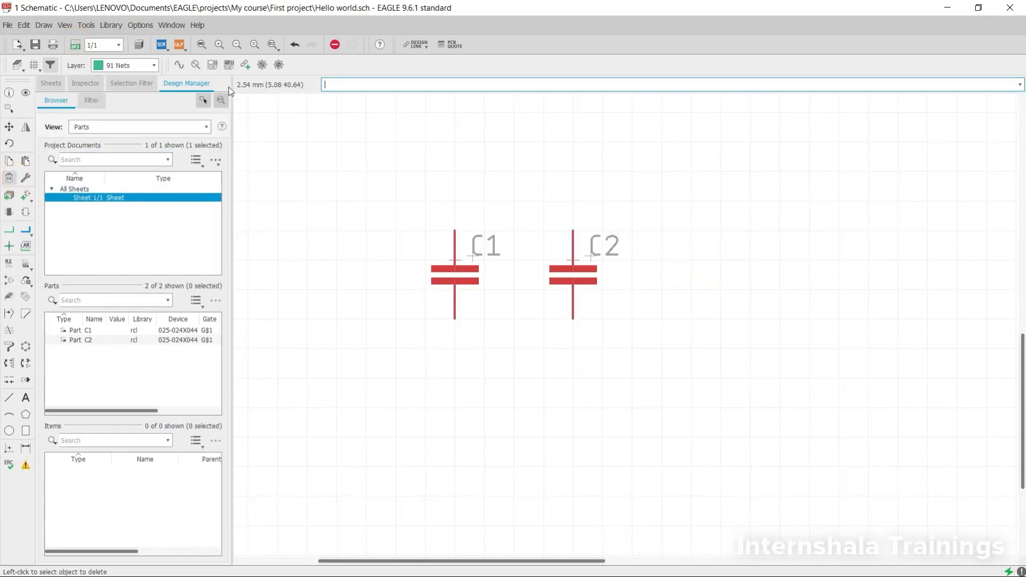
- Check the board layout for the effect of the deletion, and undo the deletion of C3 in the schematic
click(74, 45)
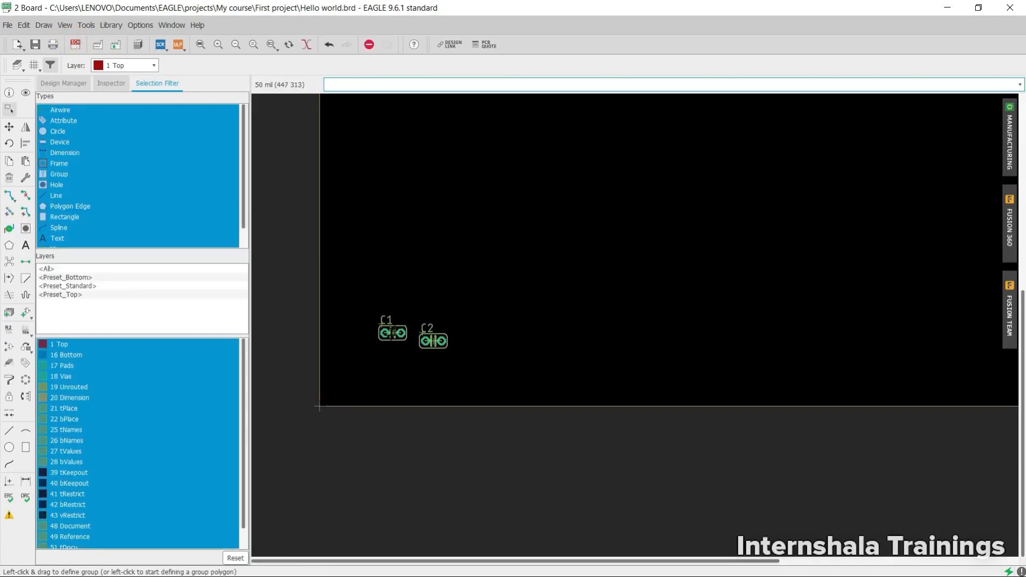
click(79, 44)
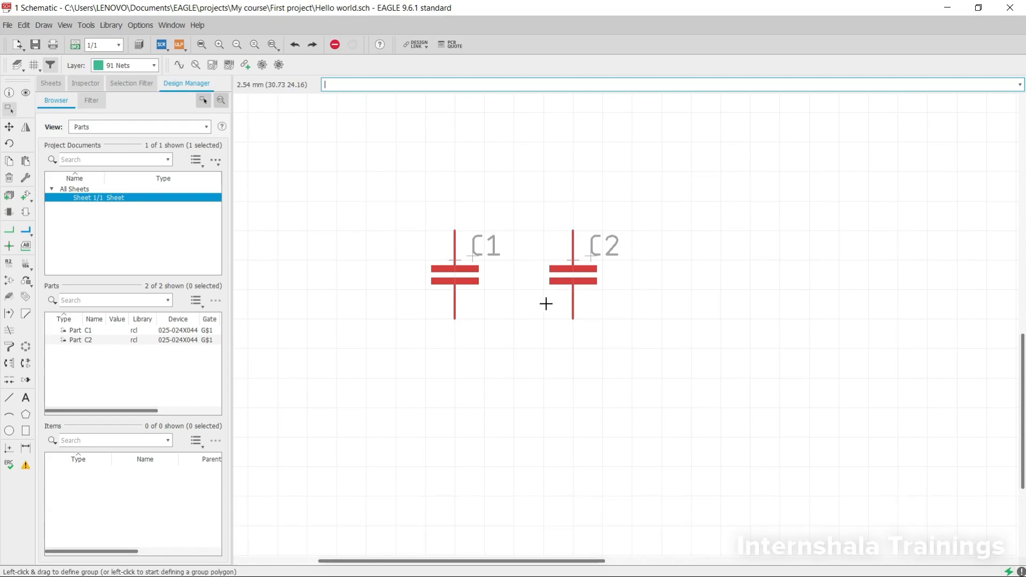
key(ctrl+z)
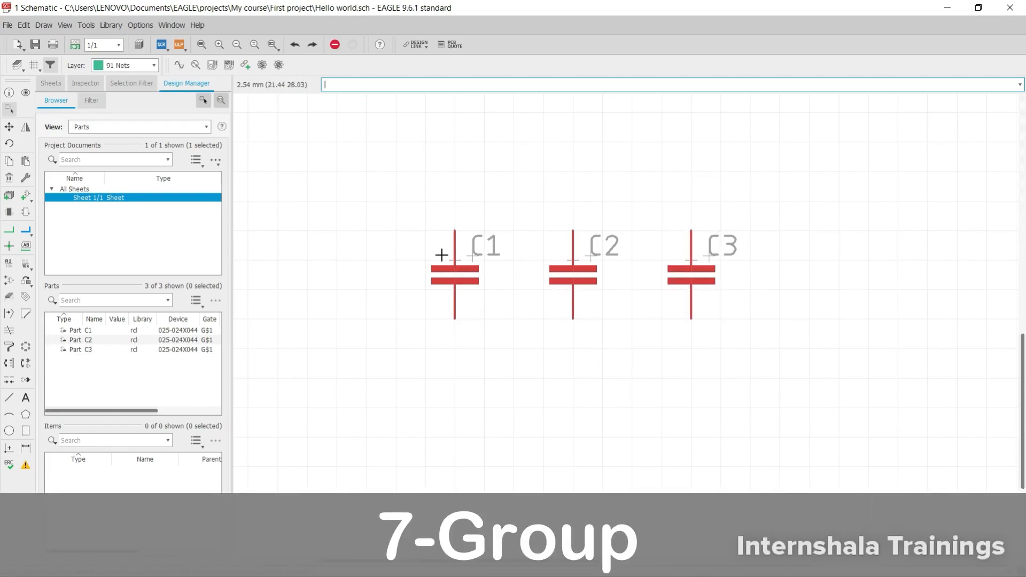
- Group capacitors C1, C2 and C3, and move the group about 5 mm up and 2.5 mm to the right
click(8, 109)
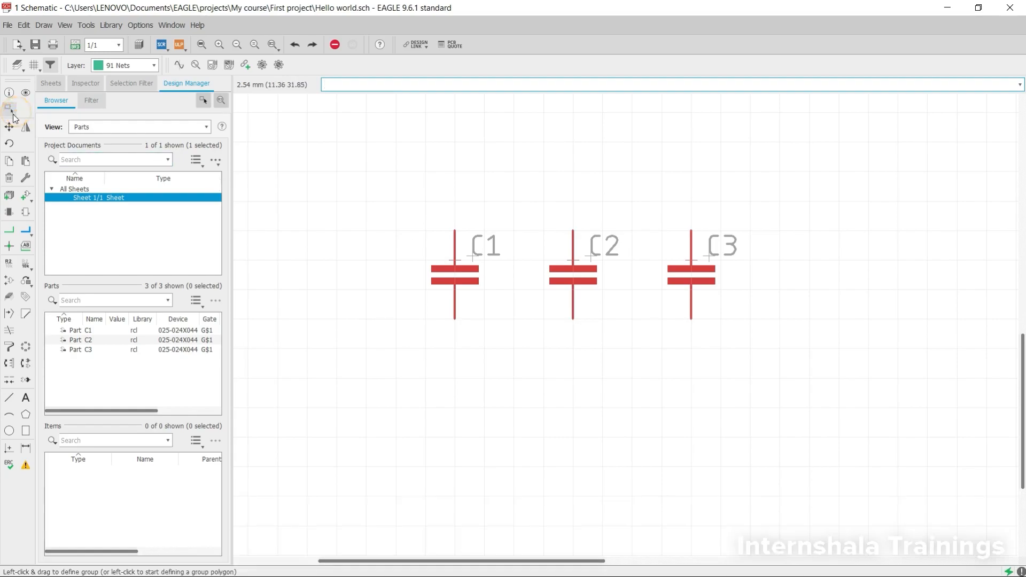
drag(356, 197, 754, 374)
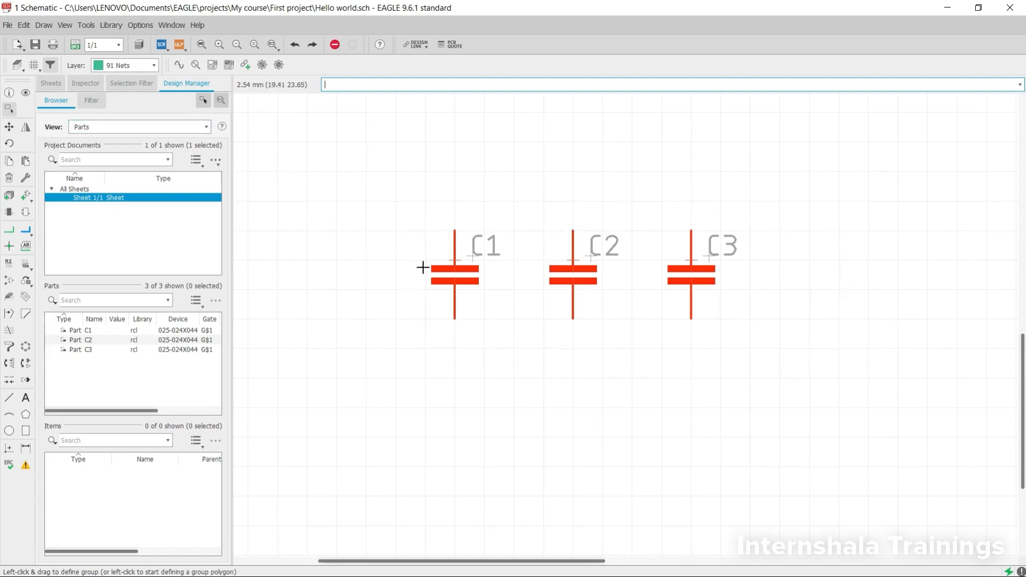
click(6, 111)
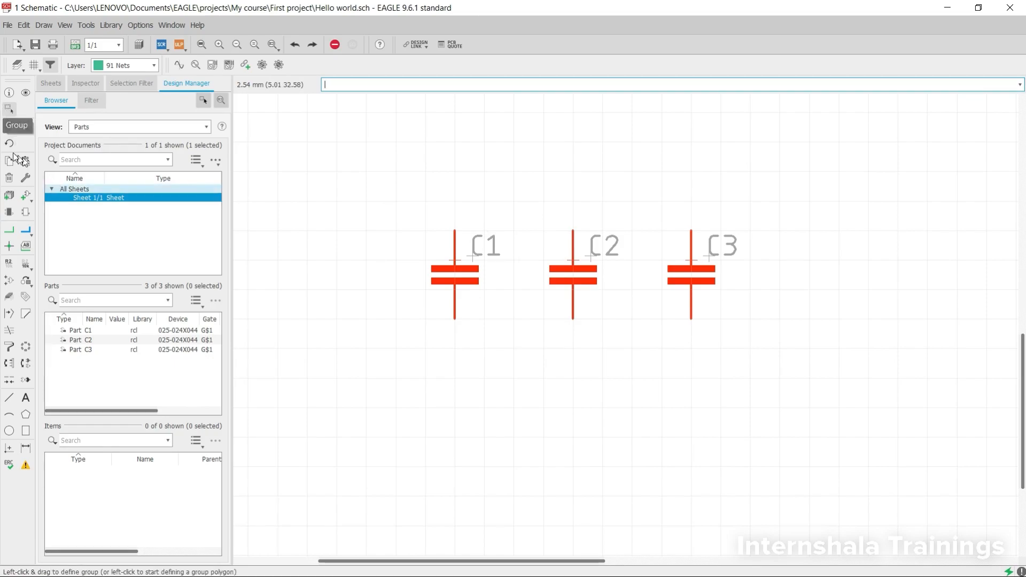
click(9, 129)
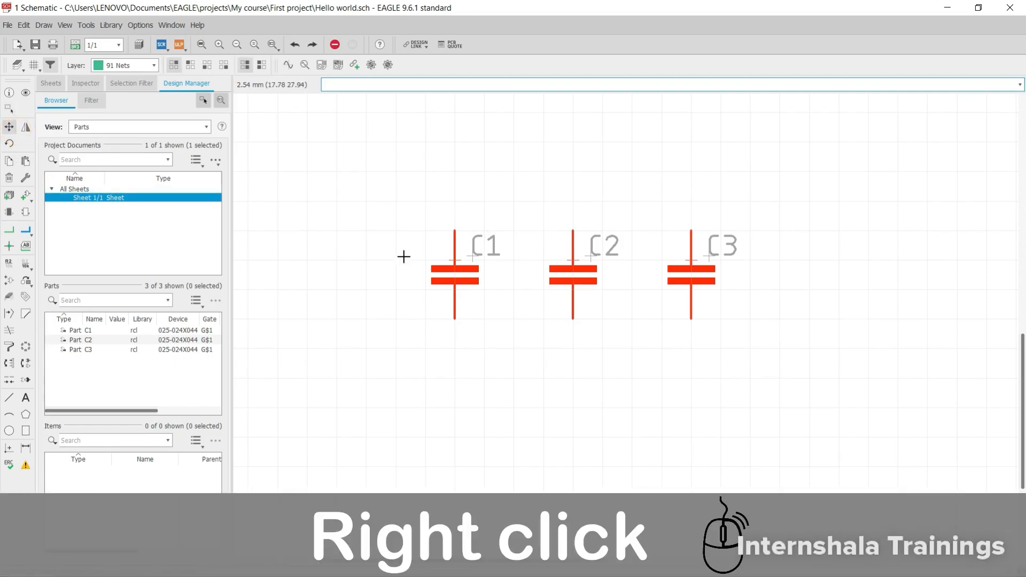
right_click(455, 270)
click(484, 276)
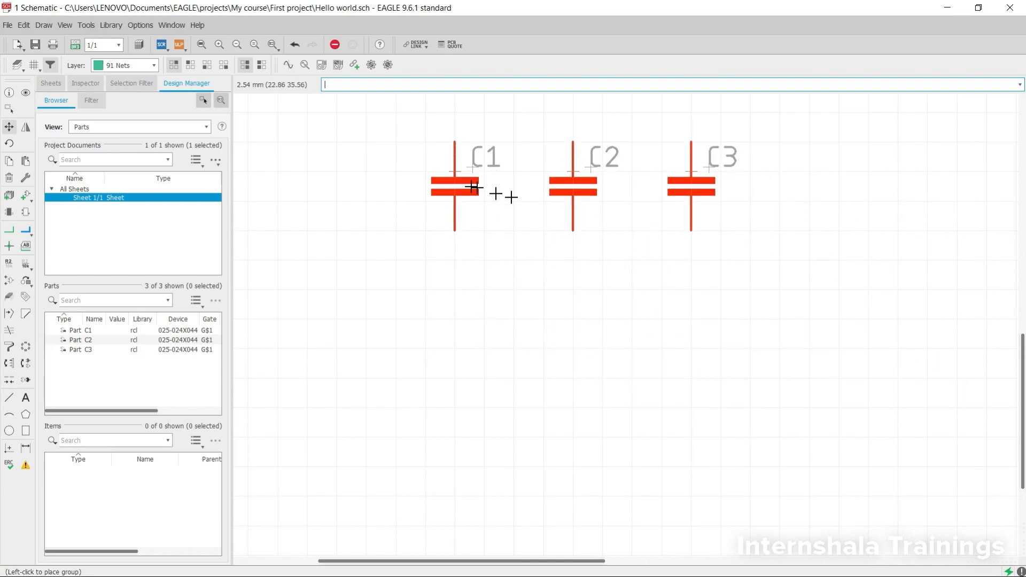
click(491, 201)
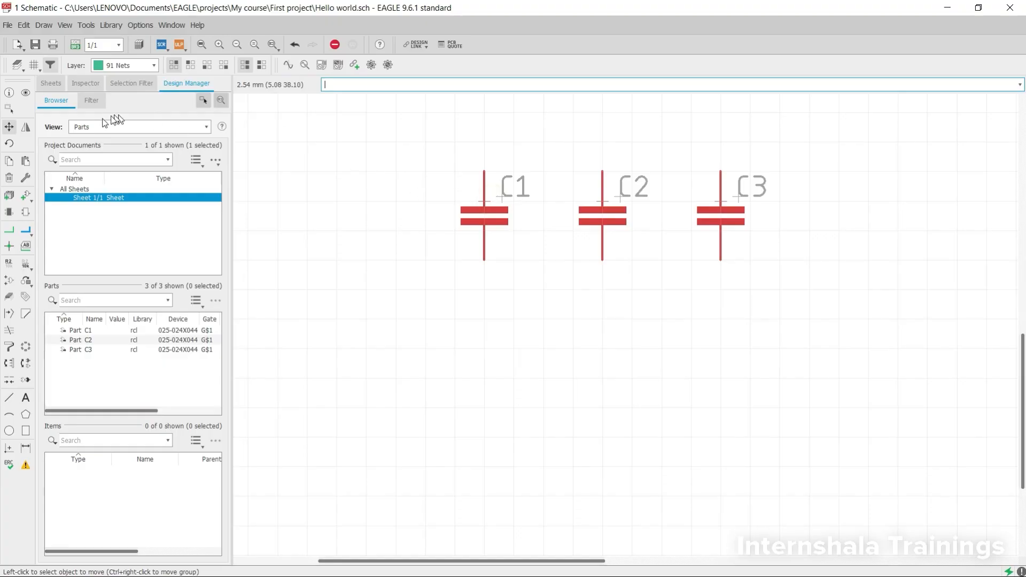
- Copy the group of three capacitors and place the copy about 13 mm directly below the original row
click(11, 163)
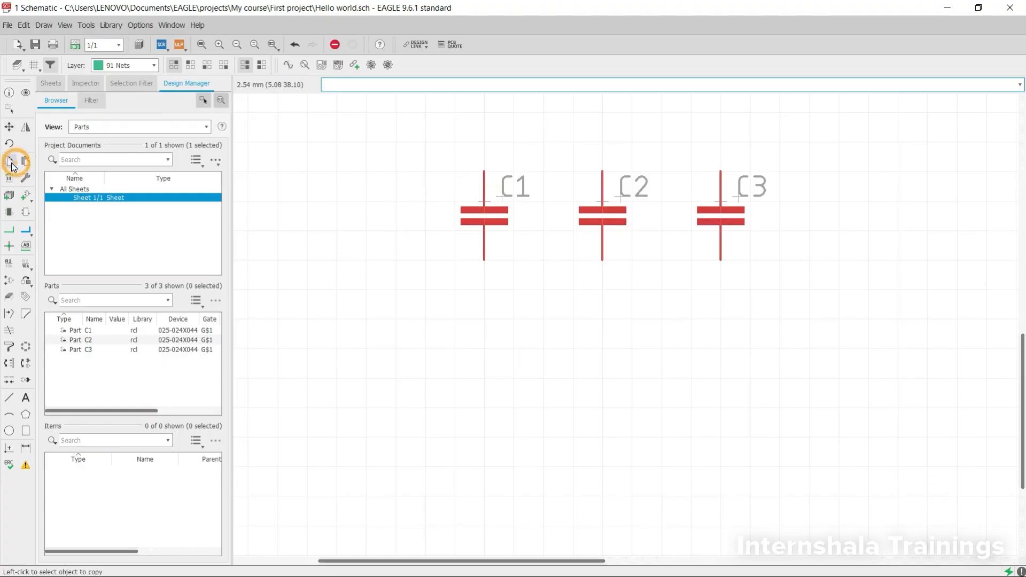
right_click(498, 209)
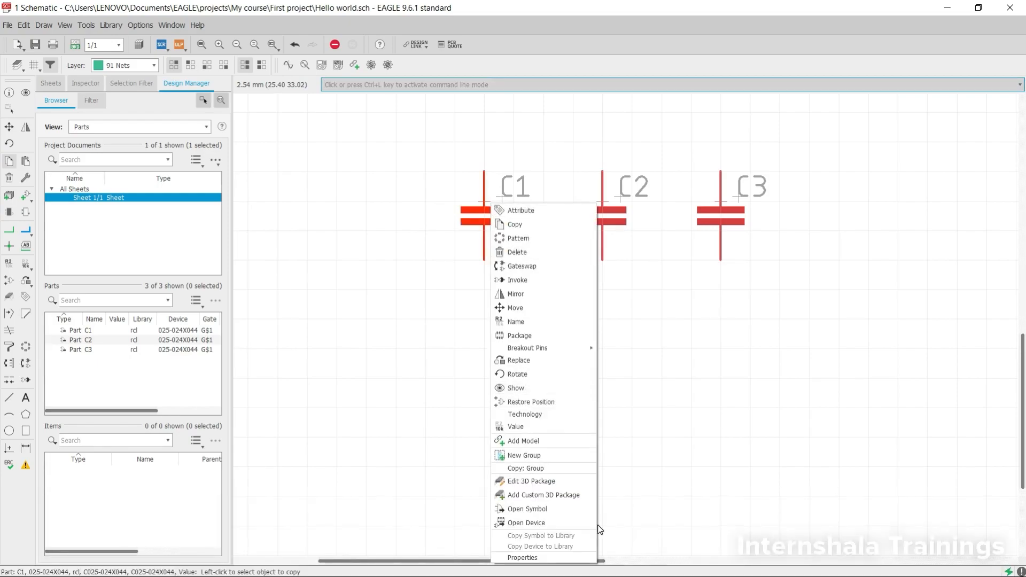
click(546, 470)
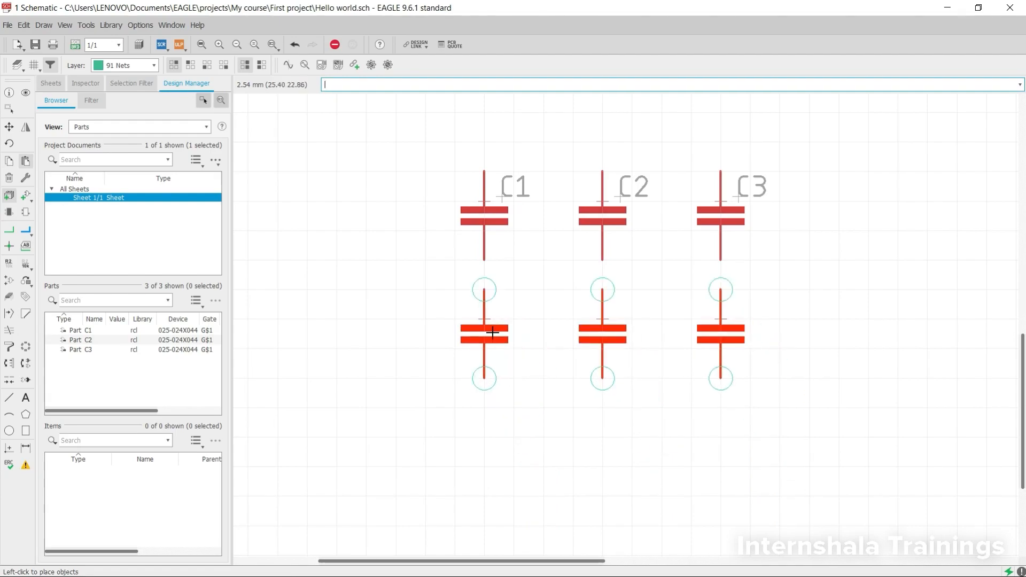
click(492, 355)
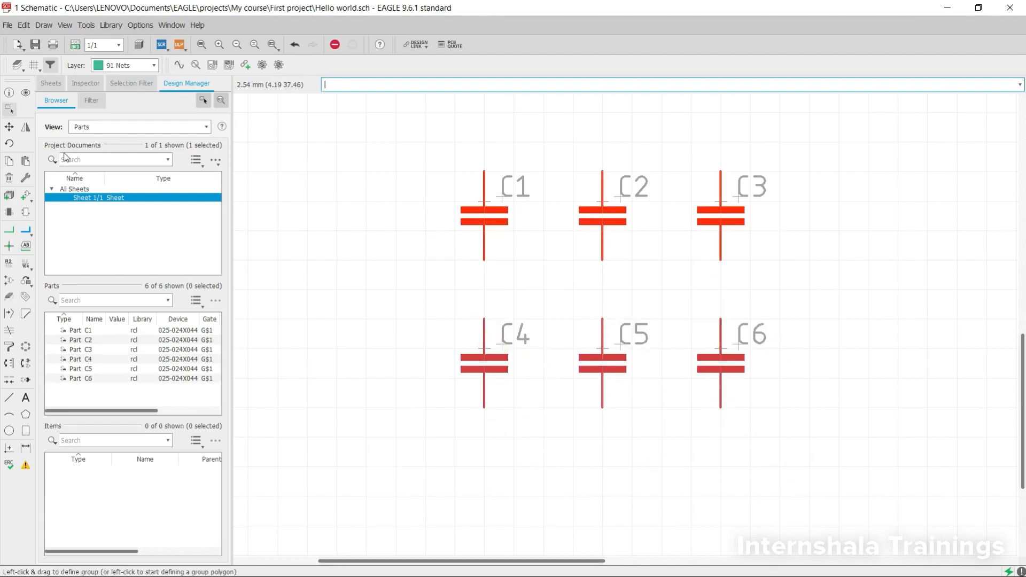
- Group the lower-row capacitors C4, C5 and C6, and delete the whole group
click(9, 178)
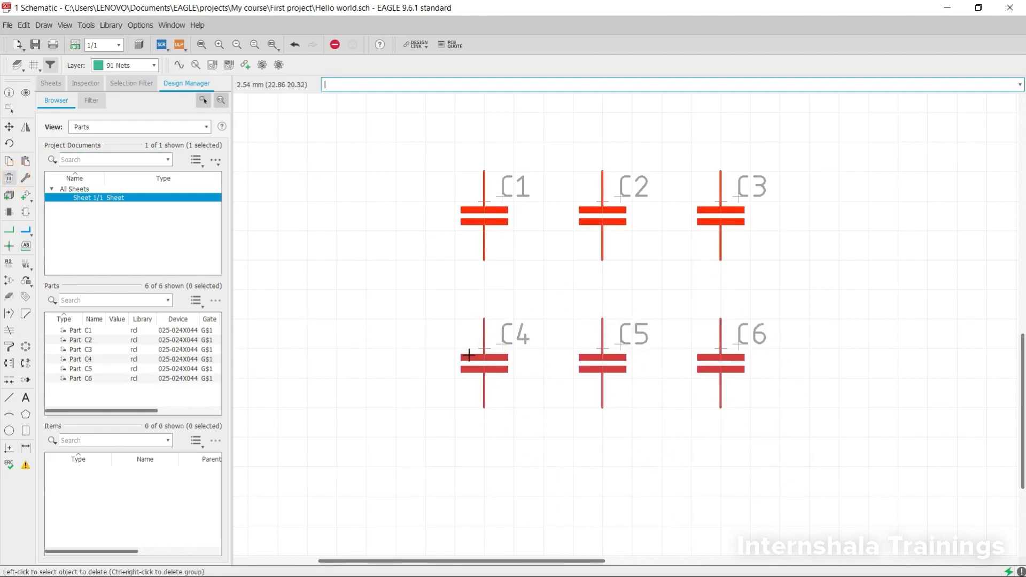
click(9, 108)
drag(416, 307, 782, 426)
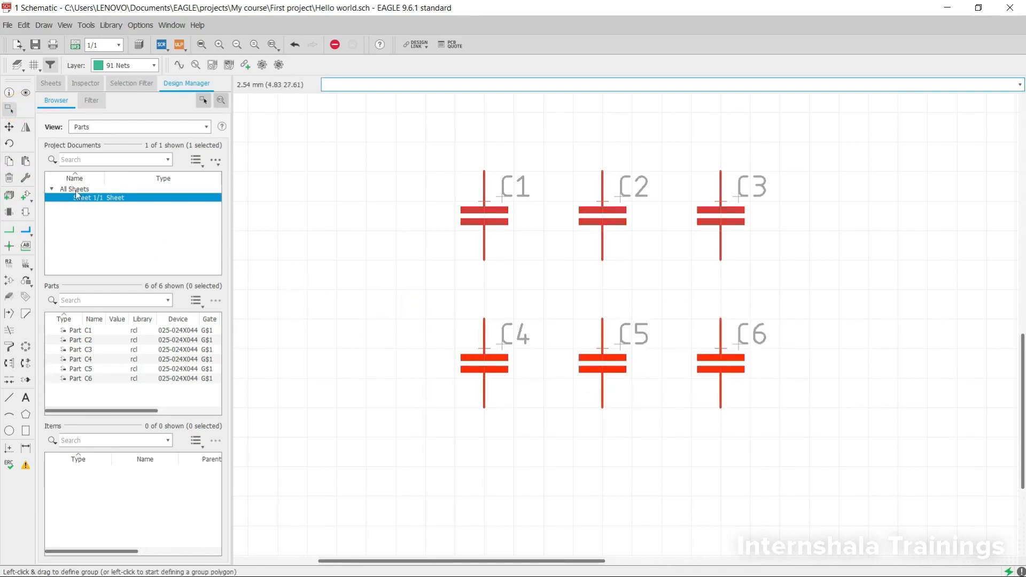
click(13, 178)
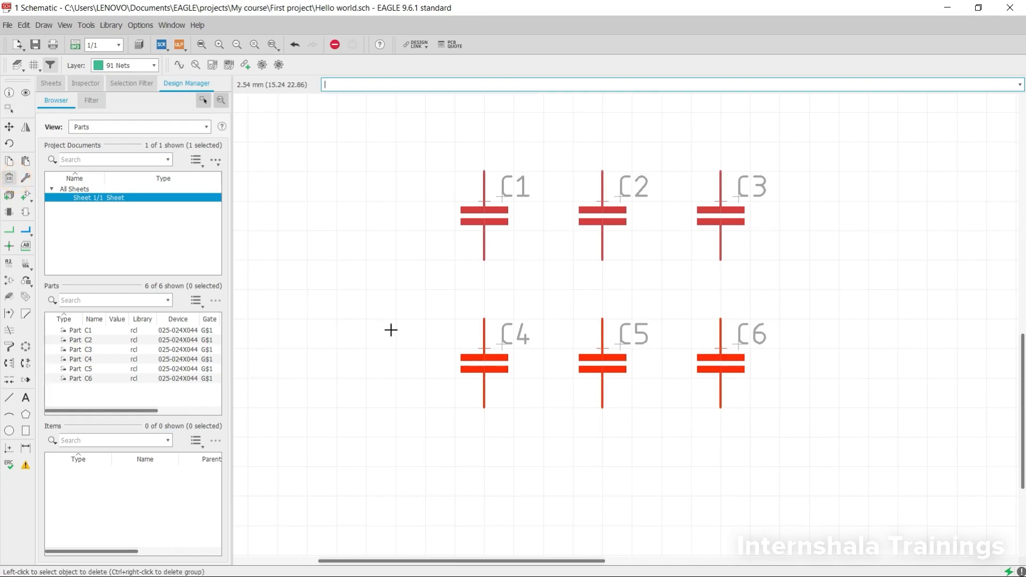
right_click(484, 349)
click(529, 262)
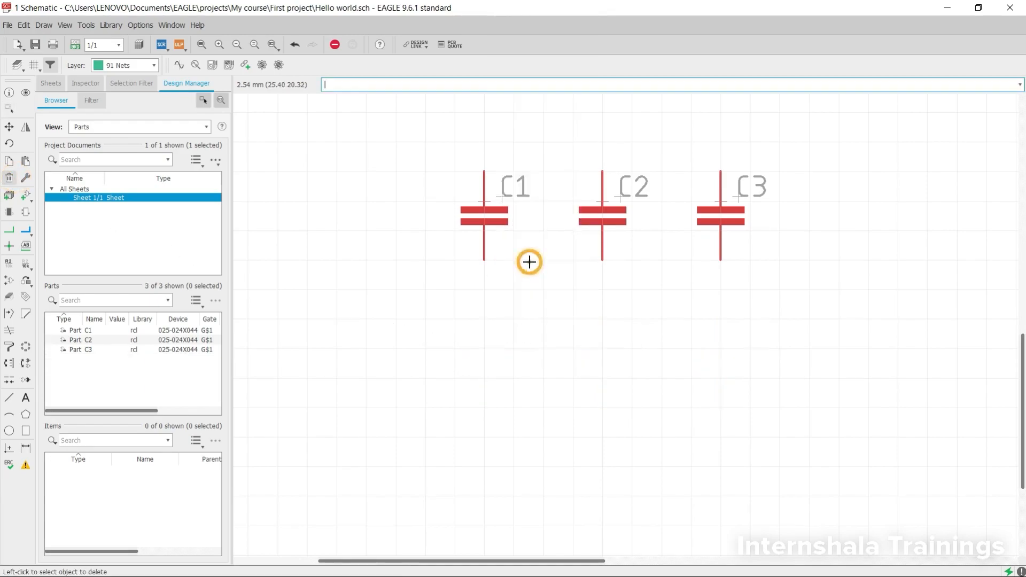
- Examine the capacitor row at different magnifications, zooming in and out, including with the Zoom Out and Zoom In commands
scroll(476, 302, down, 3)
scroll(476, 304, up, 3)
scroll(479, 306, down, 4)
scroll(479, 305, up, 4)
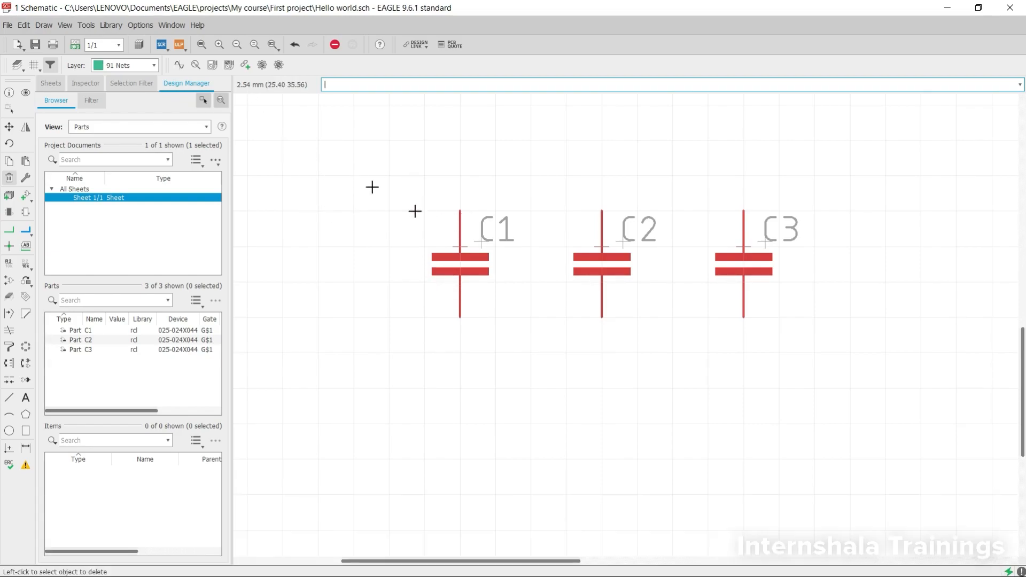
click(237, 45)
click(237, 45)
click(237, 45)
click(219, 44)
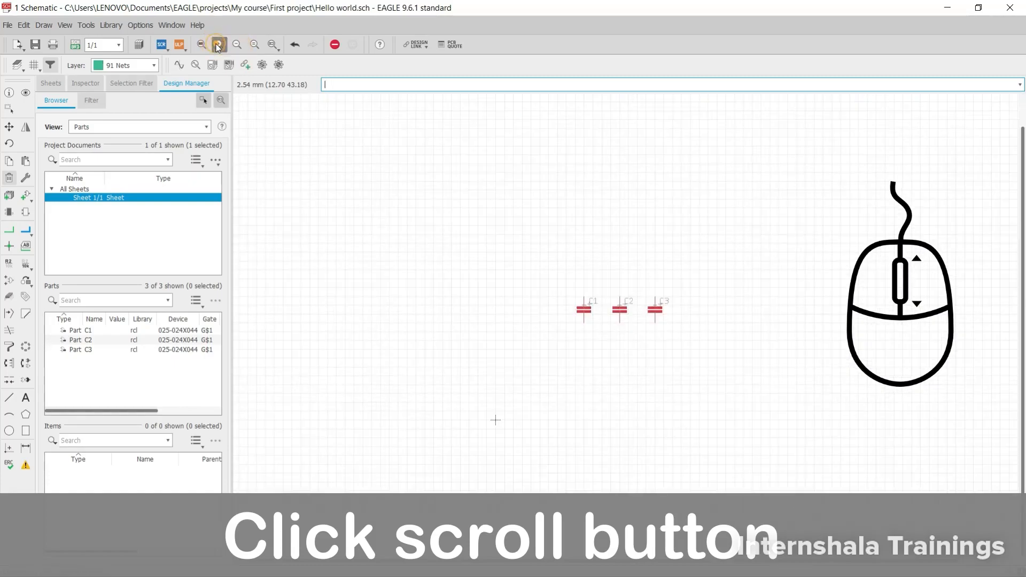
click(219, 45)
click(219, 45)
scroll(539, 268, down, 2)
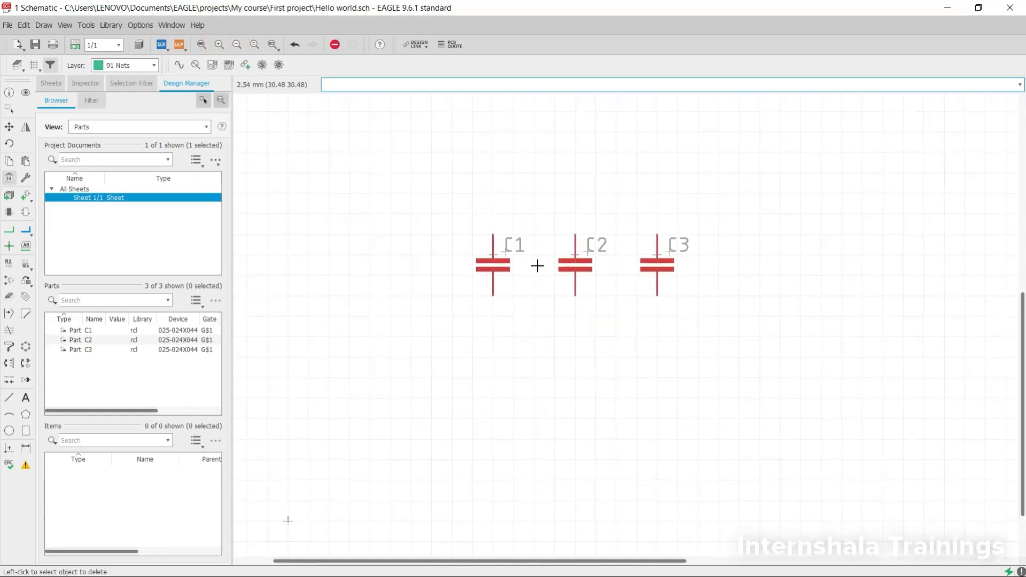
scroll(538, 266, up, 3)
scroll(538, 266, down, 2)
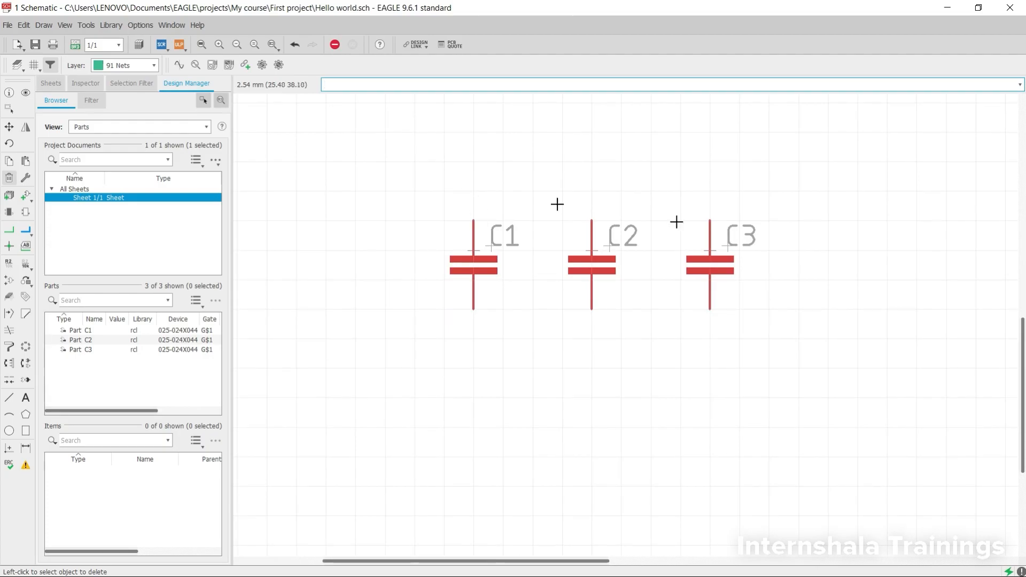
- Fit the whole schematic to the drawing area, and view the capacitors at larger and smaller magnifications
scroll(473, 206, down, 2)
scroll(472, 206, down, 3)
click(202, 45)
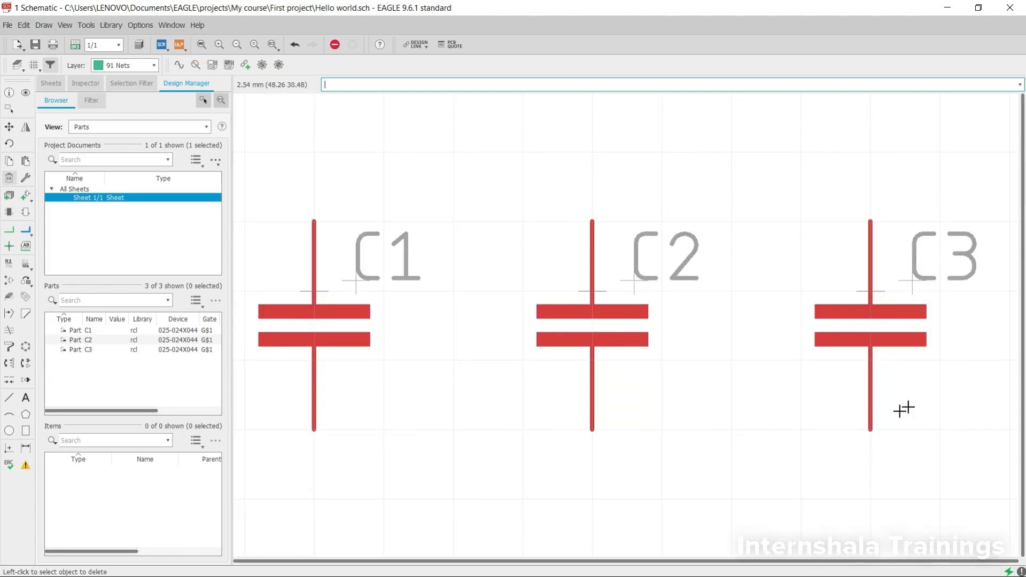
scroll(740, 461, down, 3)
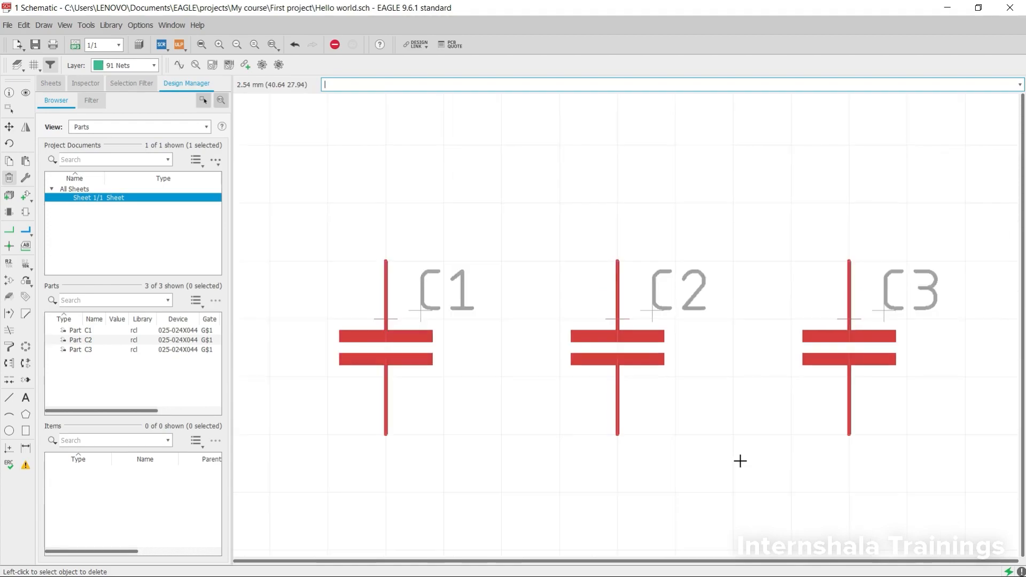
scroll(653, 298, up, 2)
scroll(681, 380, down, 2)
scroll(672, 450, up, 1)
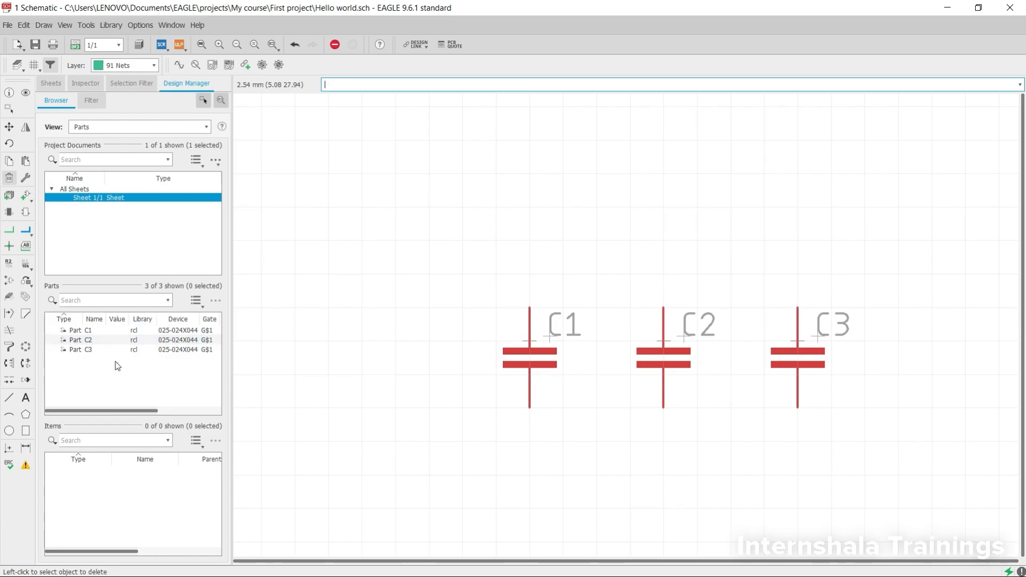
- Locate capacitors C1, C2 and C3 one by one from the list of parts, and locate pin 1 of C3
click(85, 330)
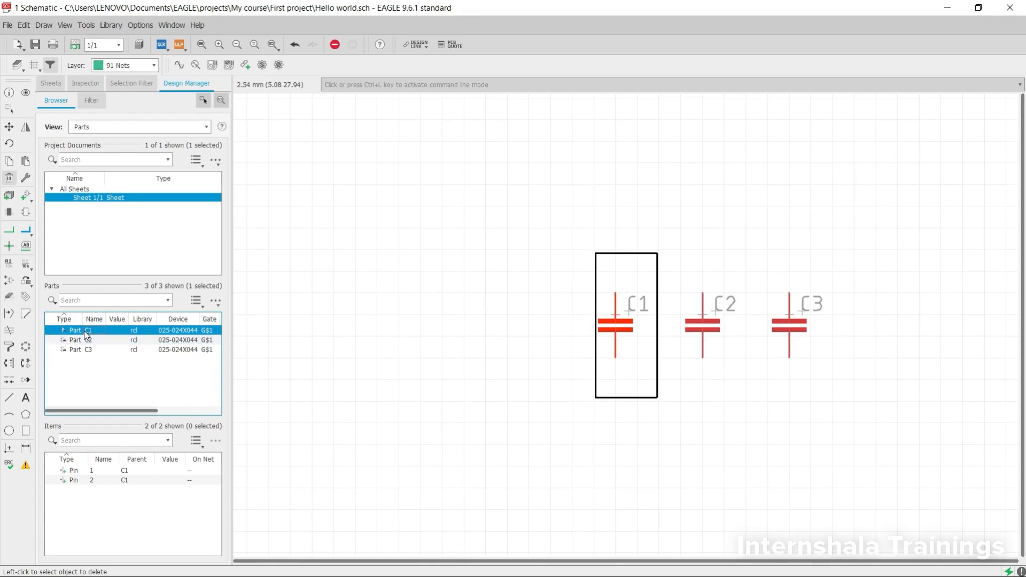
click(85, 340)
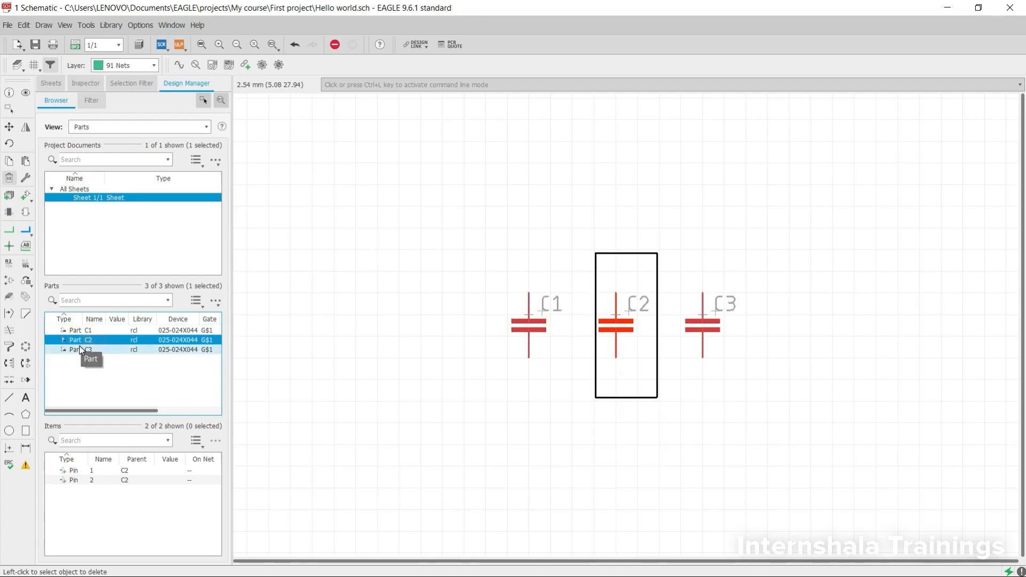
click(81, 349)
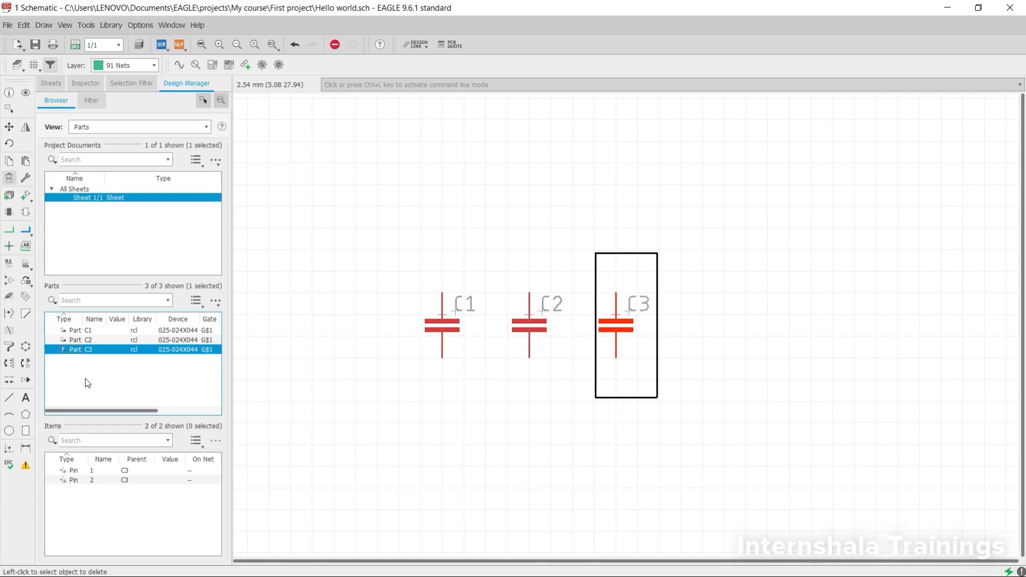
click(92, 472)
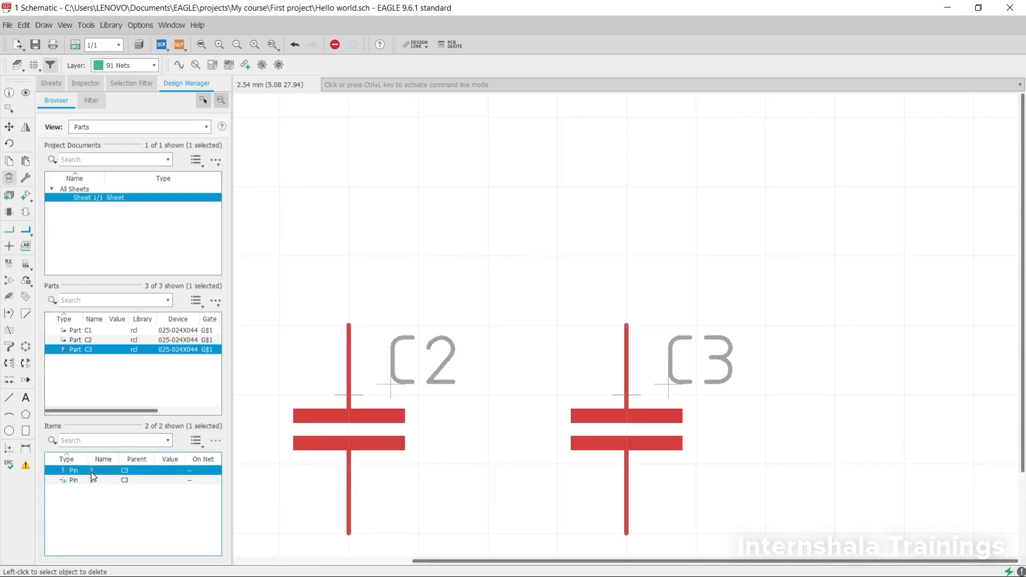
- Locate pin 2 of C3 in the drawing, and locate capacitor C2 with its pins 1 and 2
key(Down)
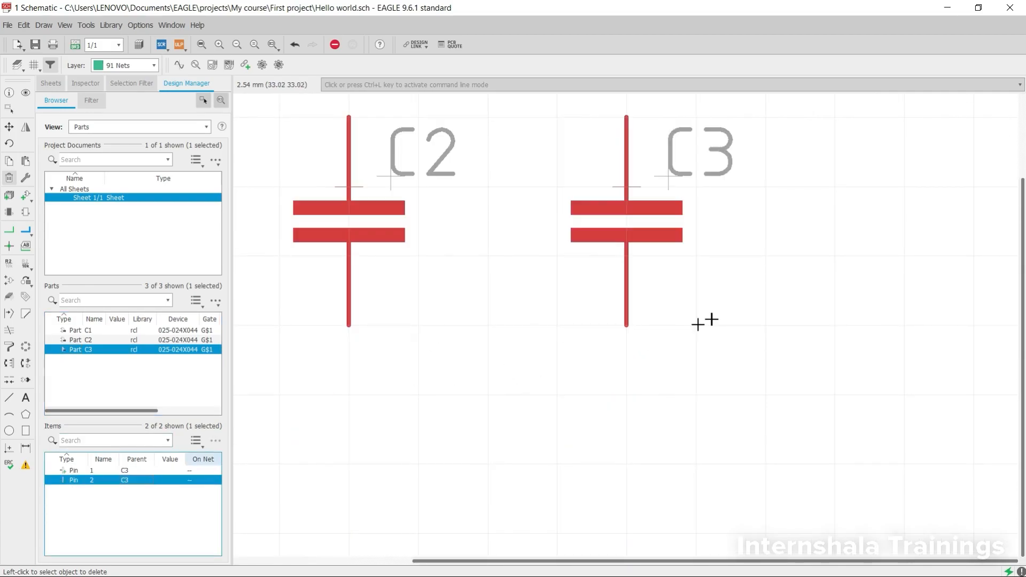
click(102, 340)
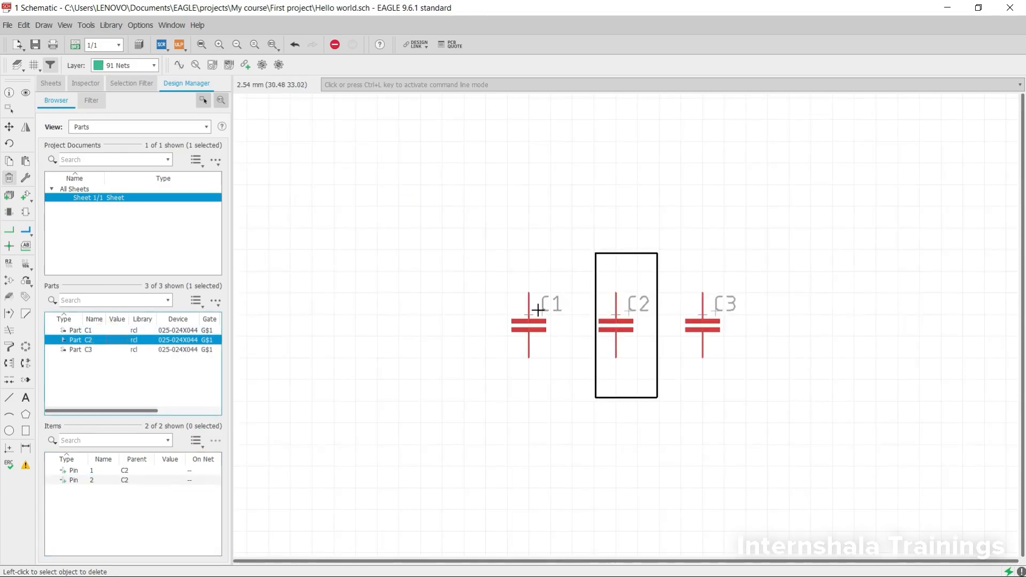
click(105, 471)
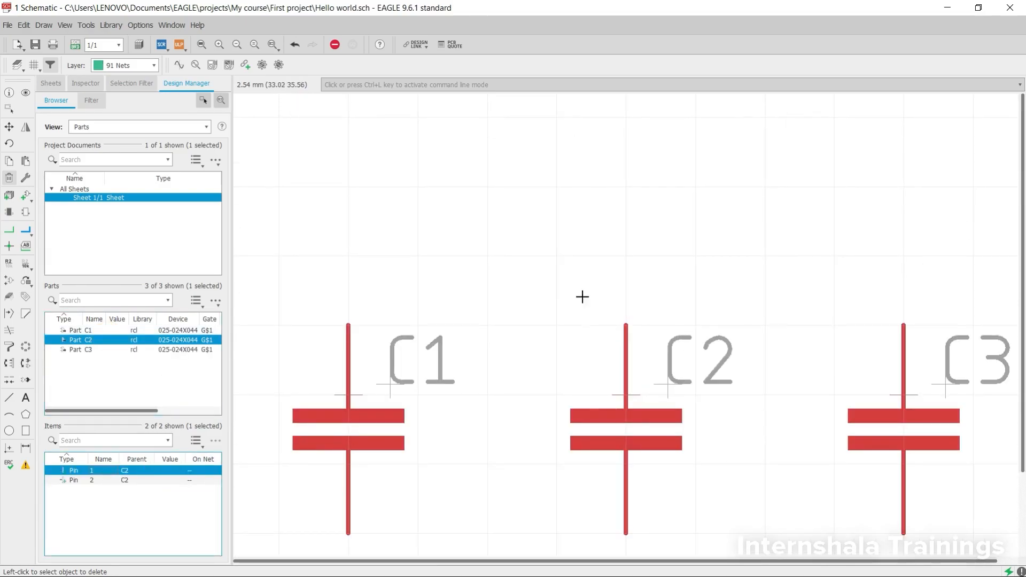
click(150, 481)
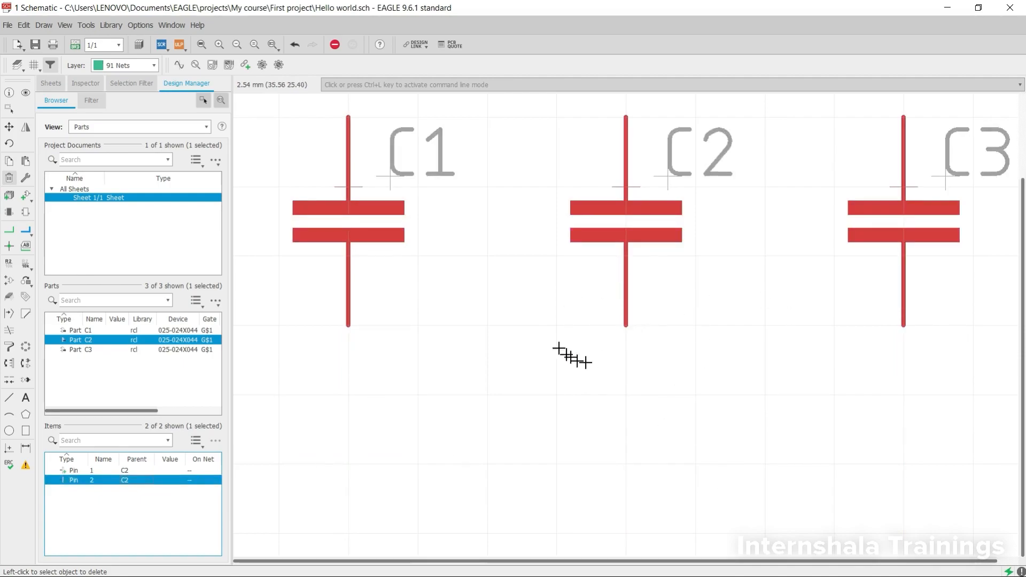
scroll(629, 311, down, 2)
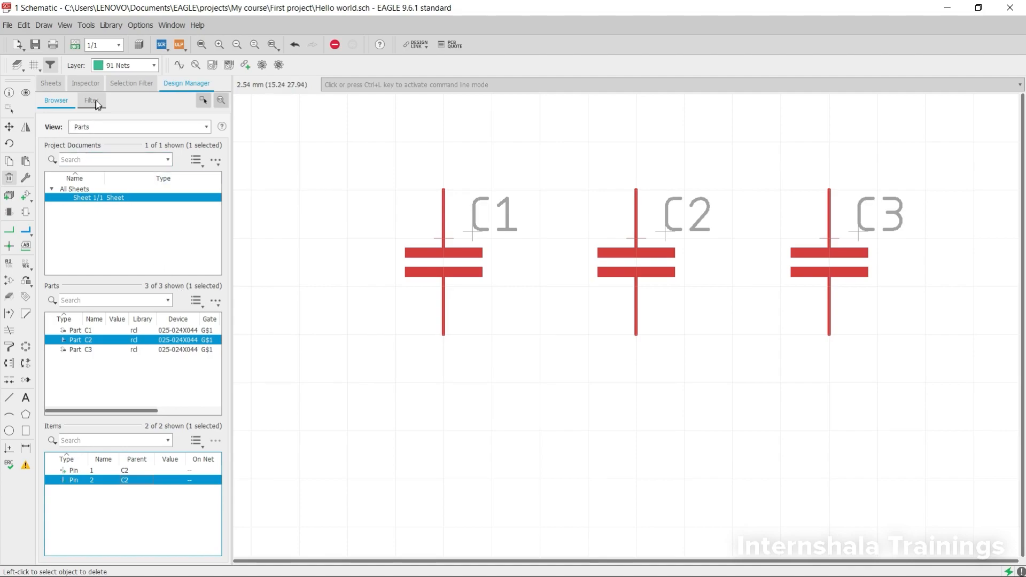
- View the preview of the schematic's sheets, and return to the Design Manager's overview of parts and pins
click(46, 86)
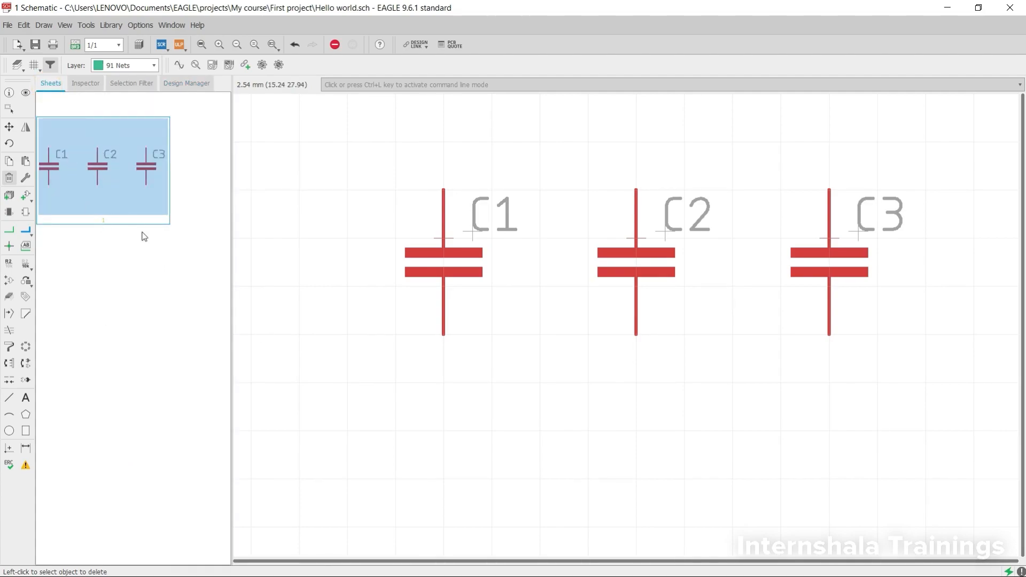
scroll(500, 256, down, 2)
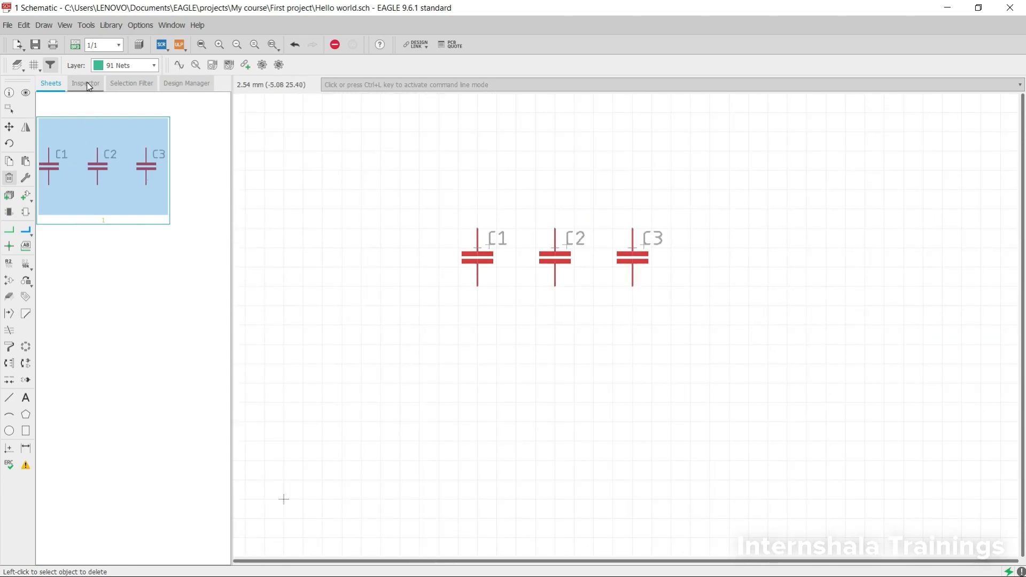
click(187, 83)
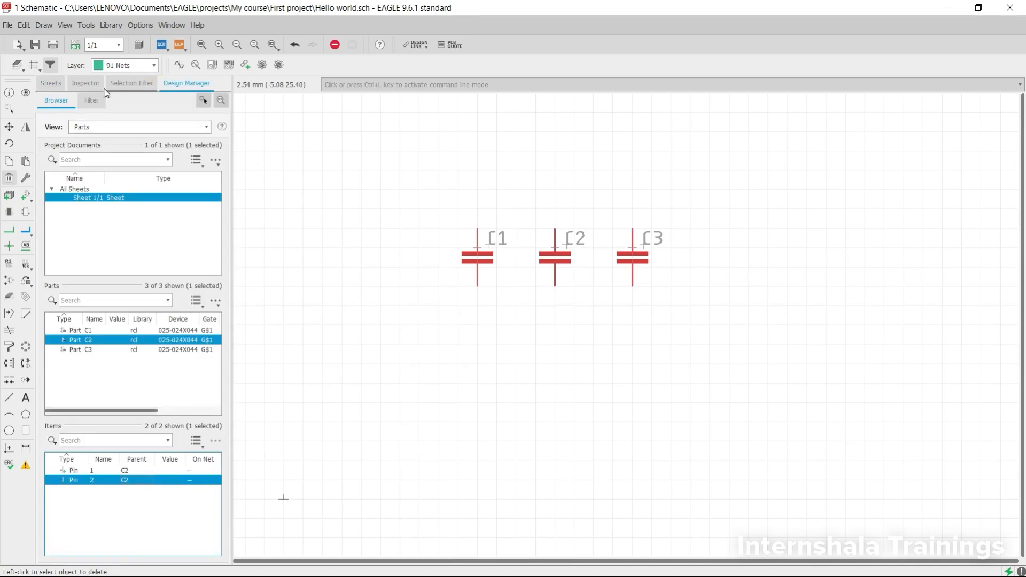
scroll(565, 305, down, 1)
scroll(546, 179, up, 3)
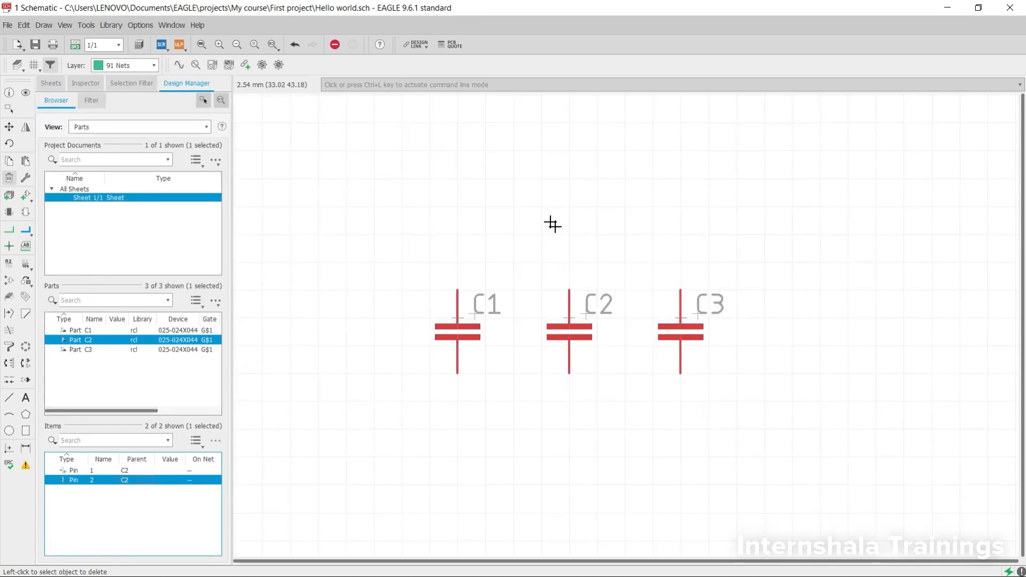